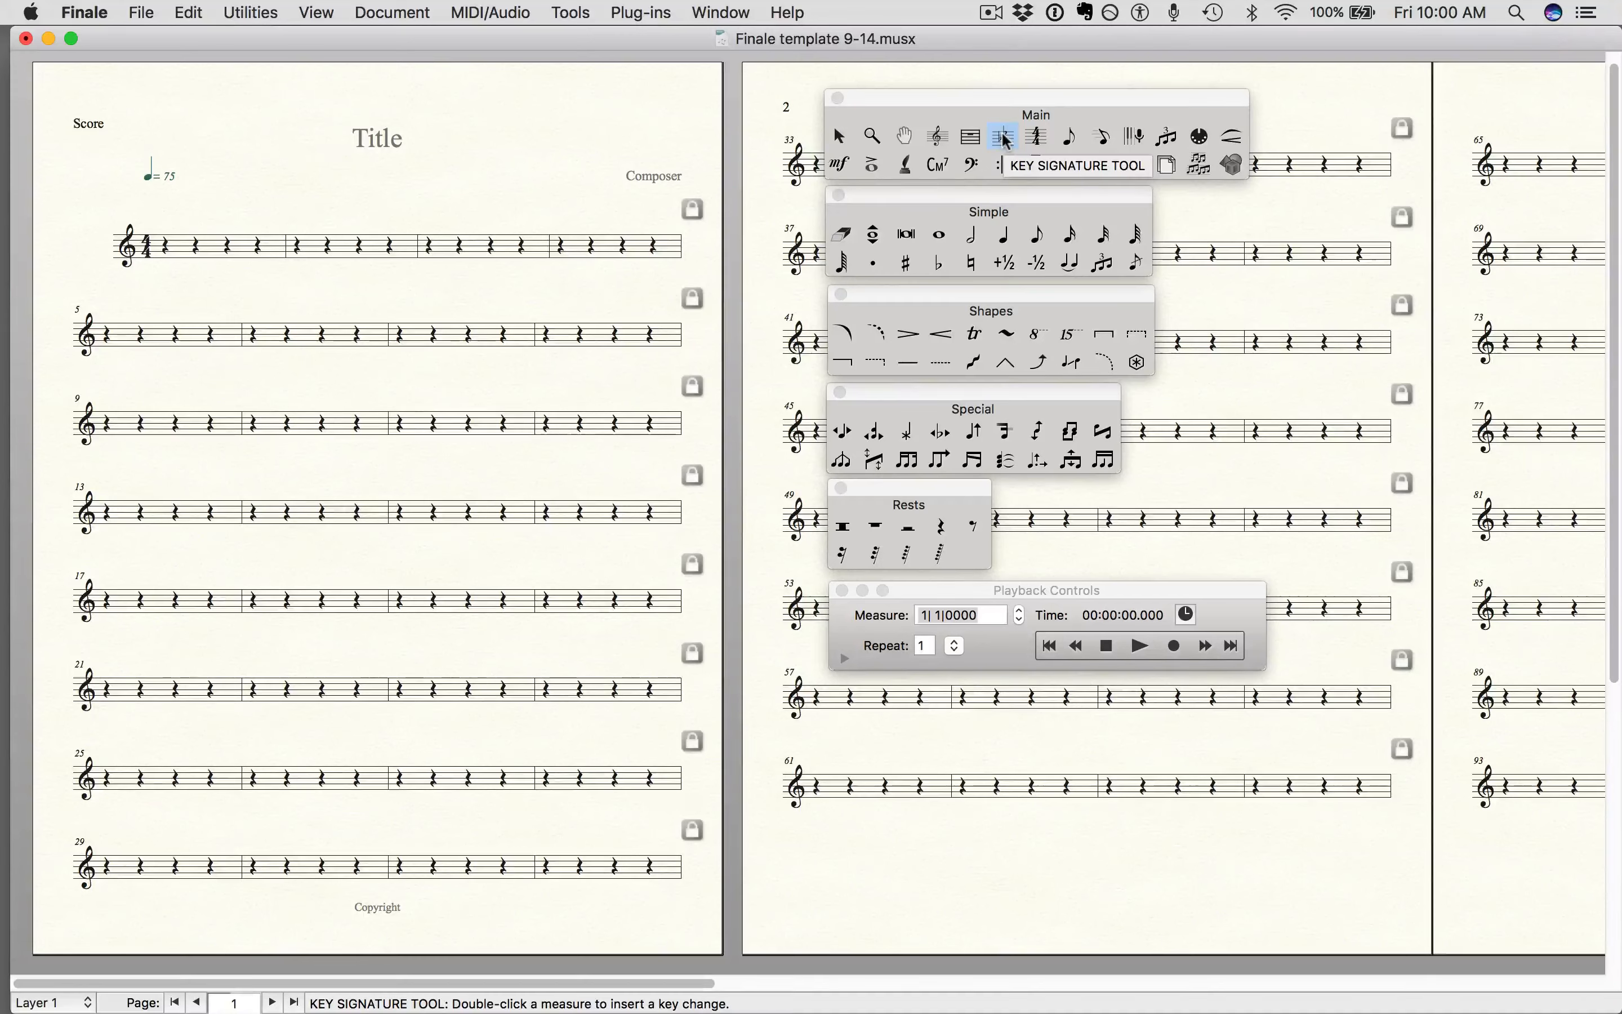
# Set a new major key signature for the blank template from measure 1 to the next key change
pyautogui.click(171, 246)
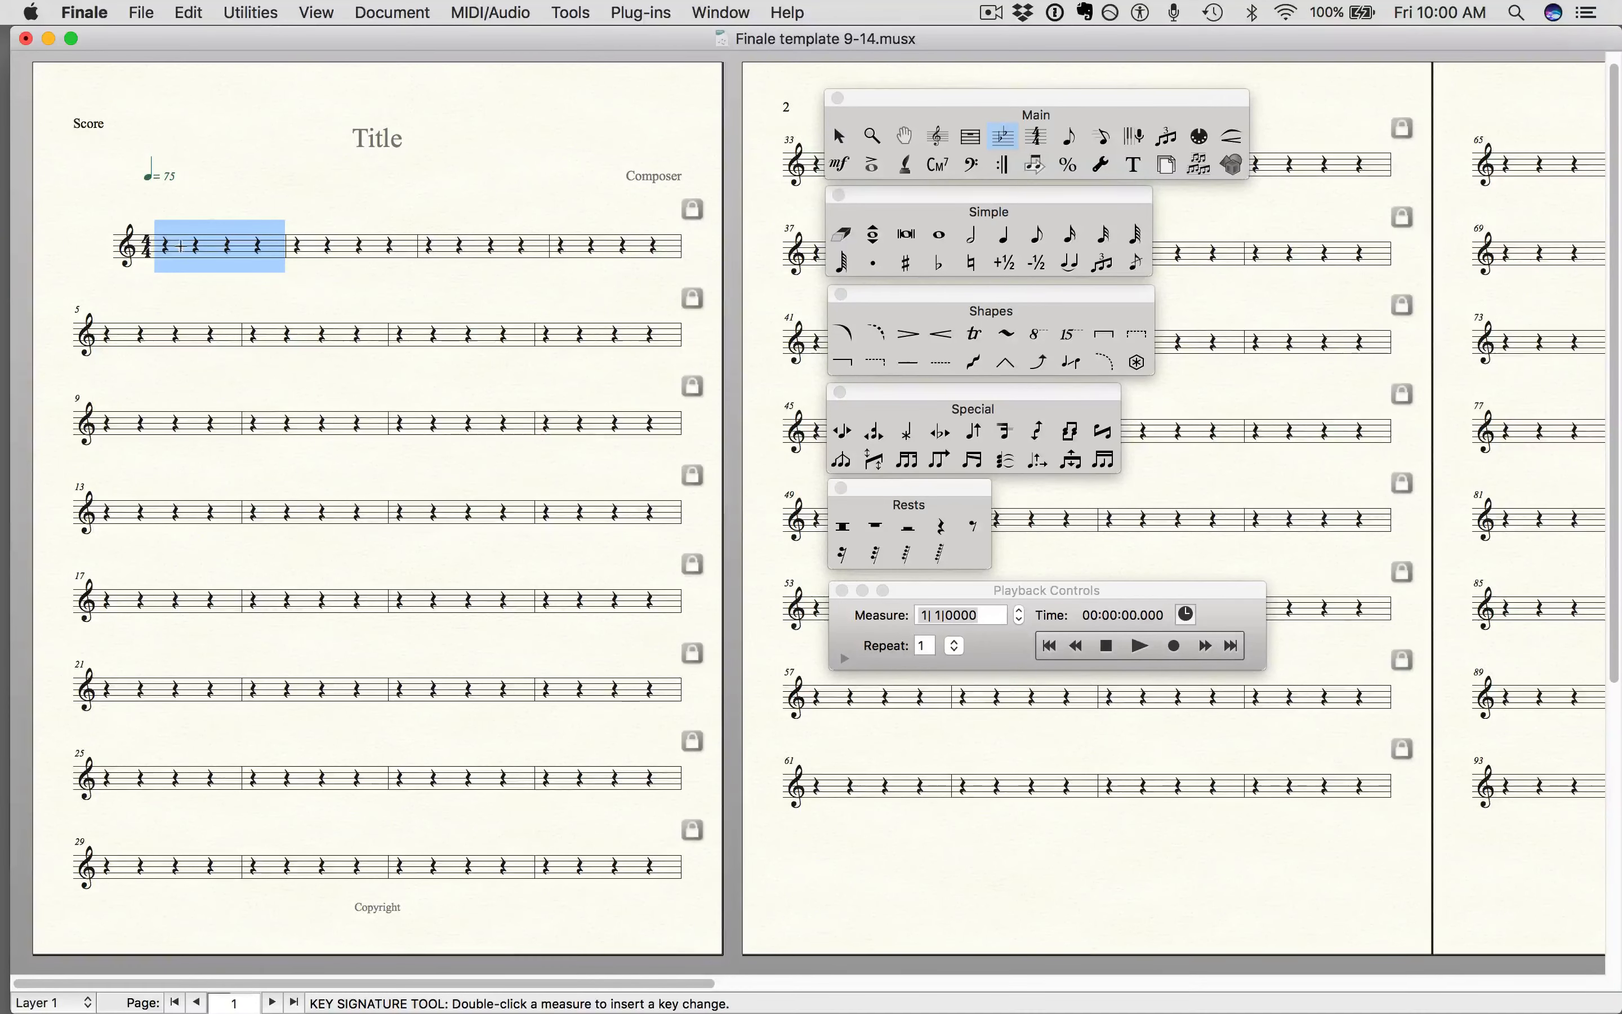
pyautogui.doubleClick(180, 246)
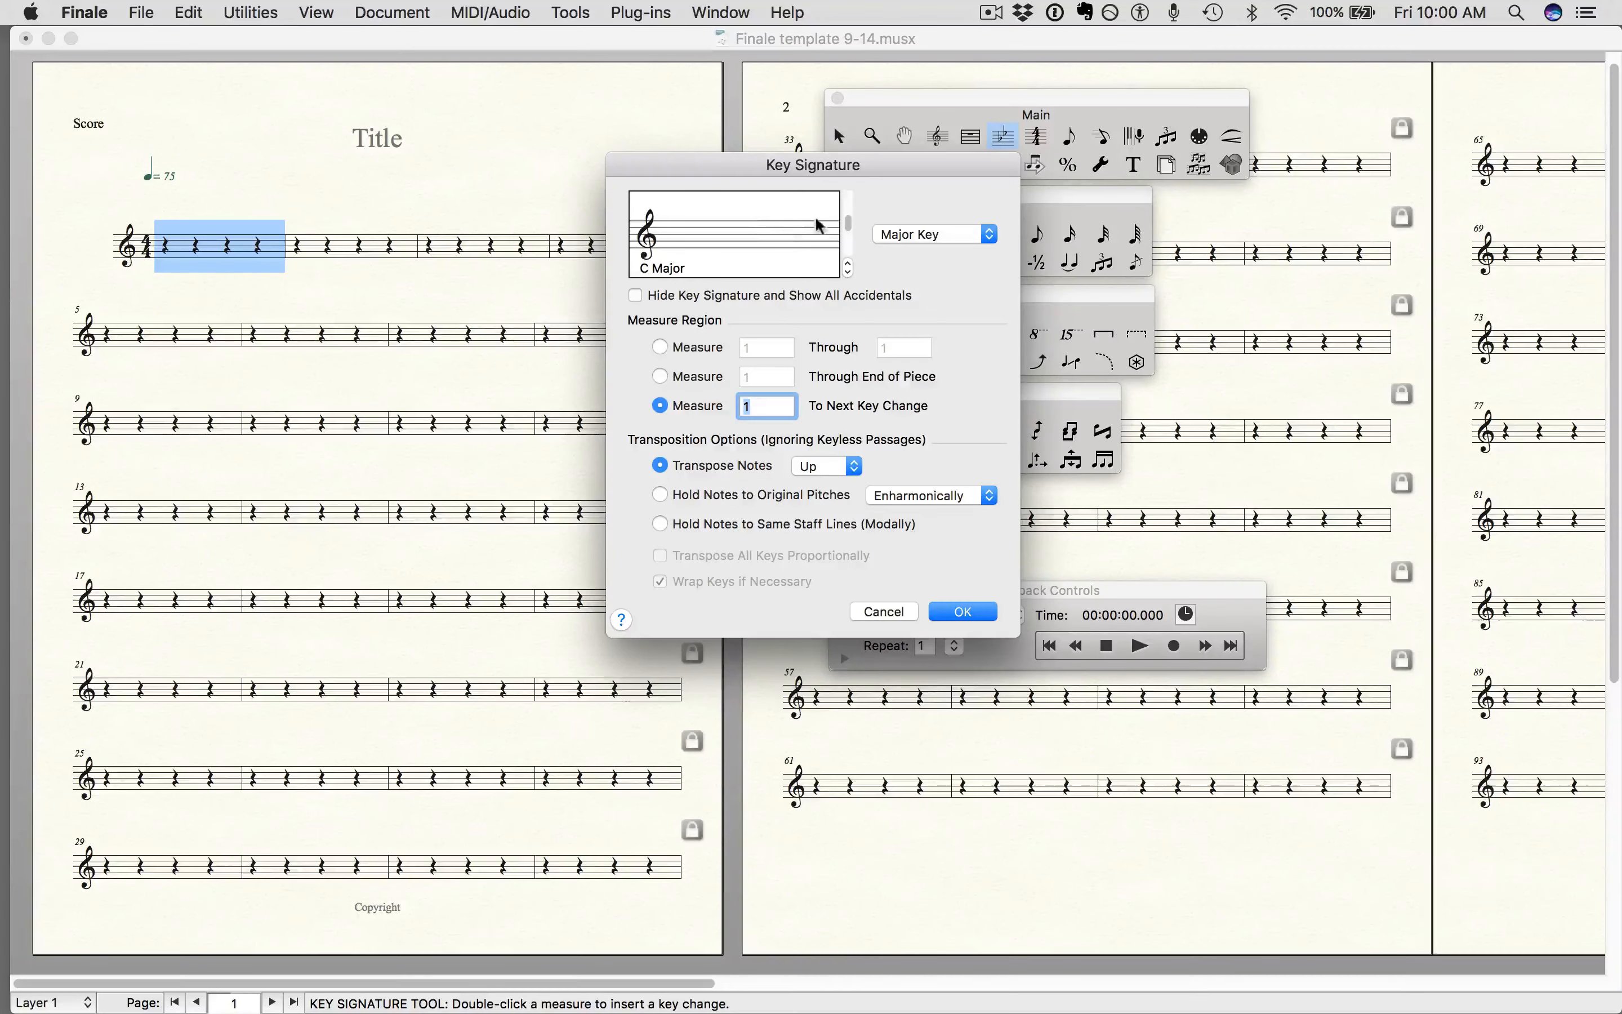
pyautogui.moveTo(846, 223)
pyautogui.mouseDown()
pyautogui.moveTo(850, 245)
pyautogui.moveTo(850, 224)
pyautogui.mouseUp()
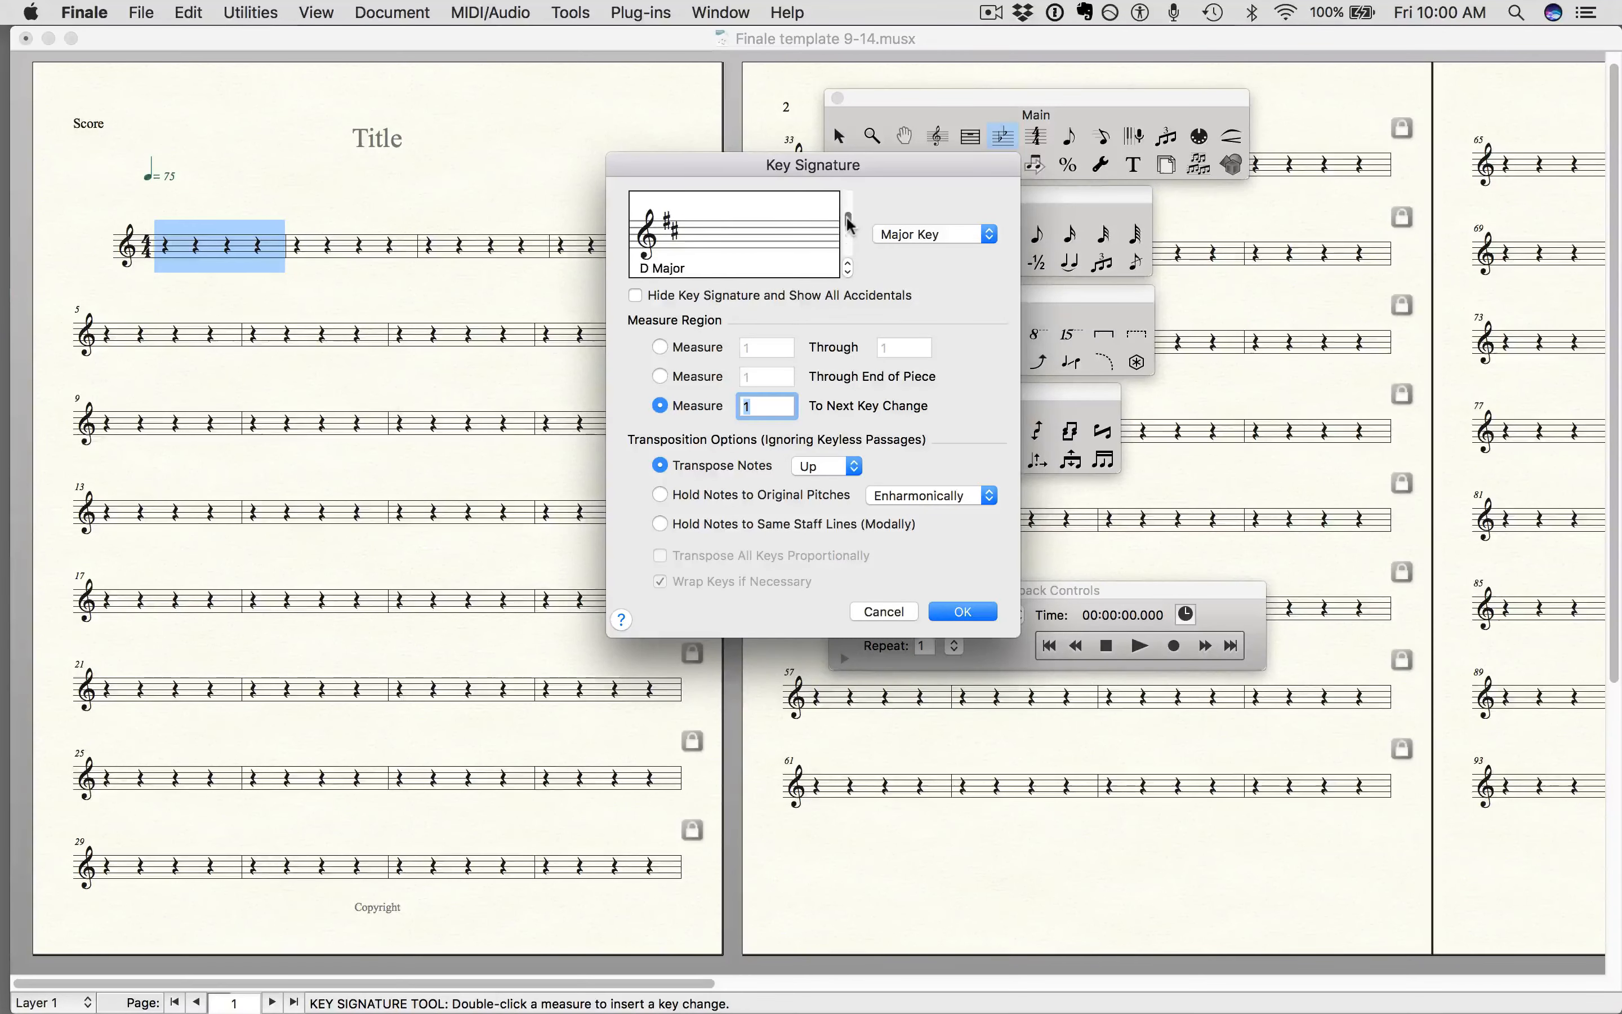
pyautogui.click(990, 235)
pyautogui.click(979, 211)
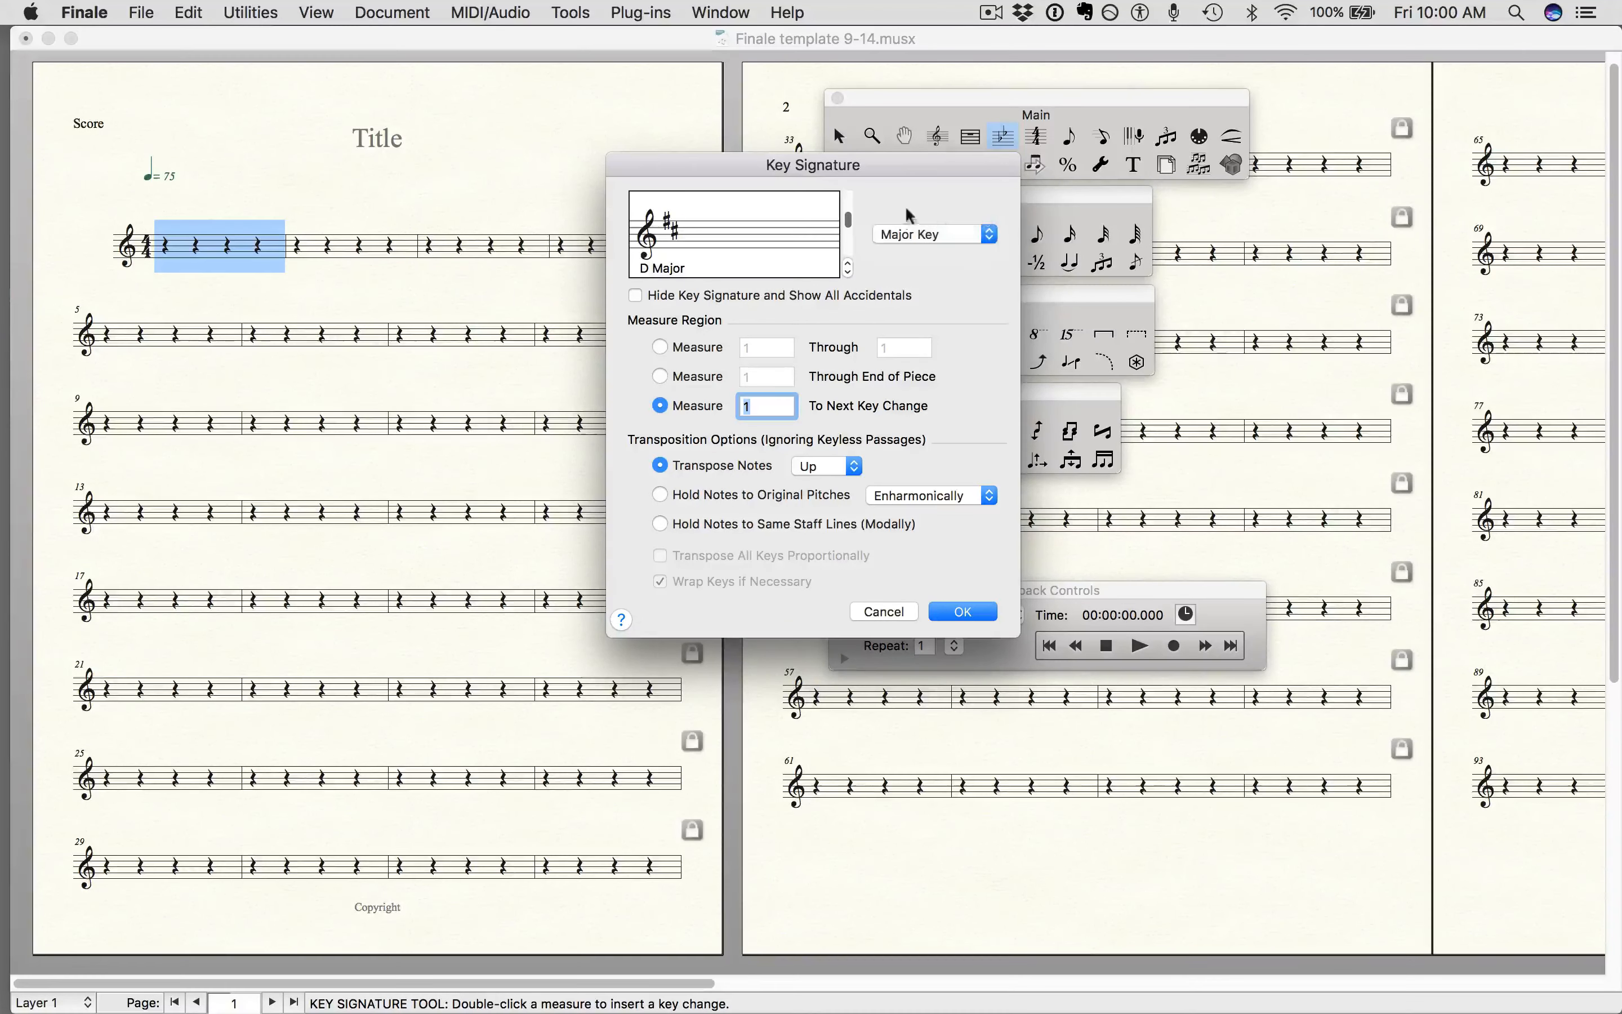
pyautogui.moveTo(846, 221); pyautogui.dragTo(847, 216)
pyautogui.click(962, 607)
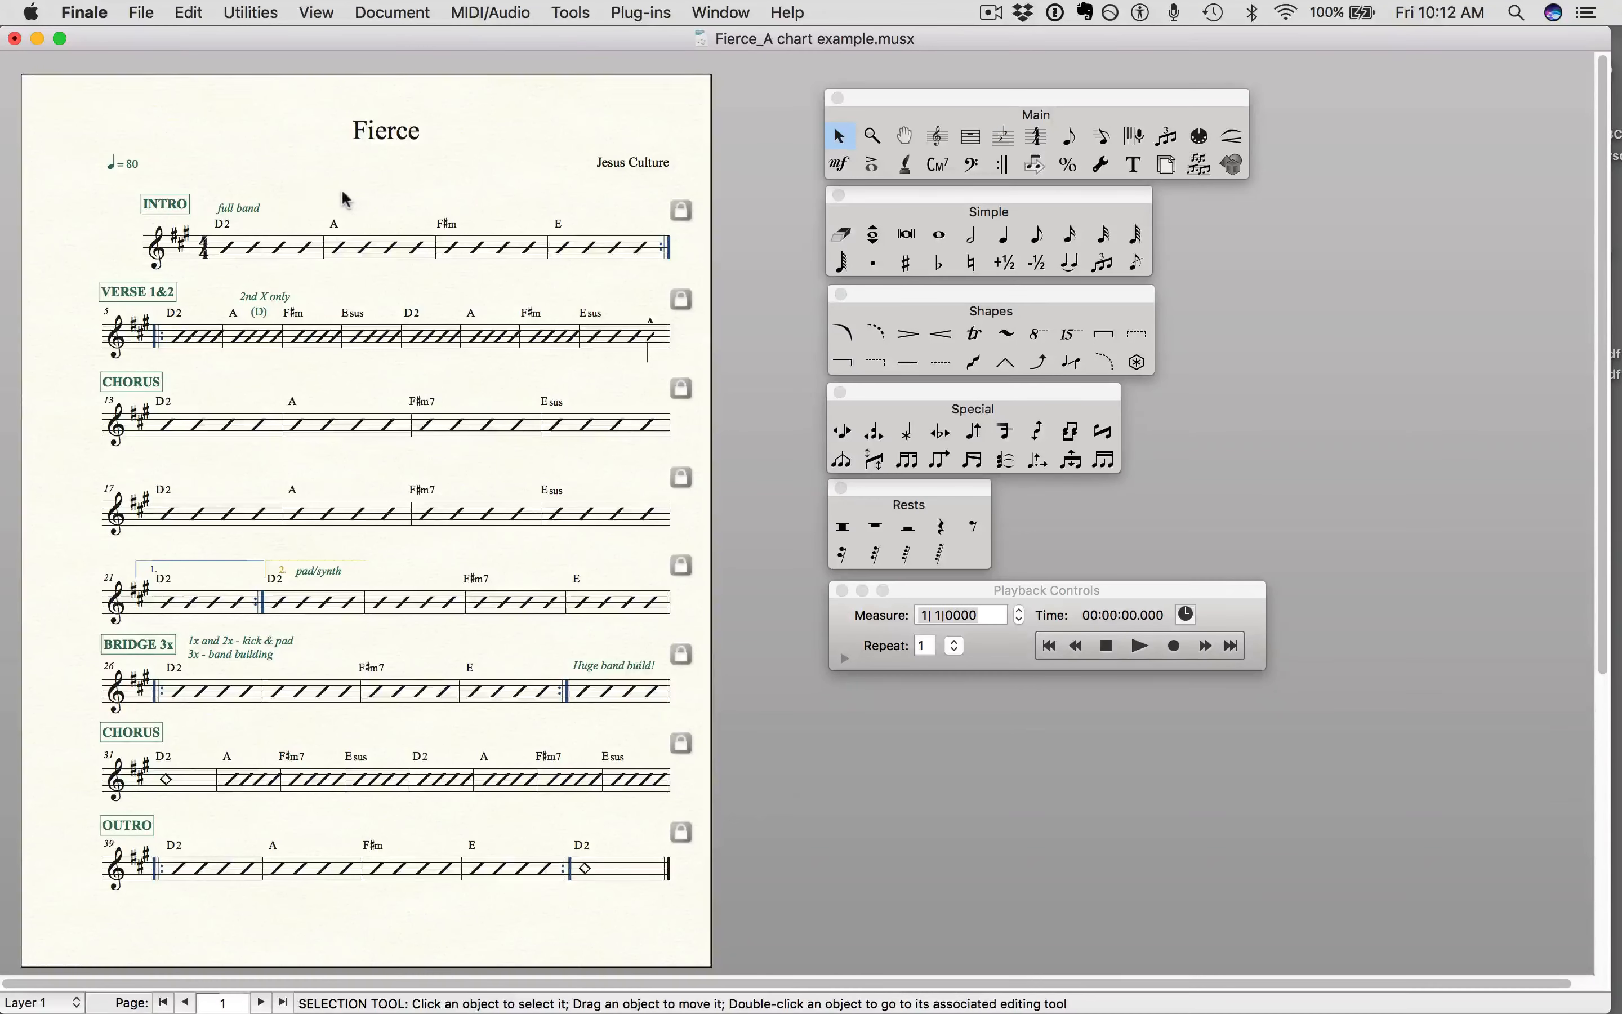
# Choose C Major as the new key signature starting at measure 1 of the Fierce chart
pyautogui.click(1006, 138)
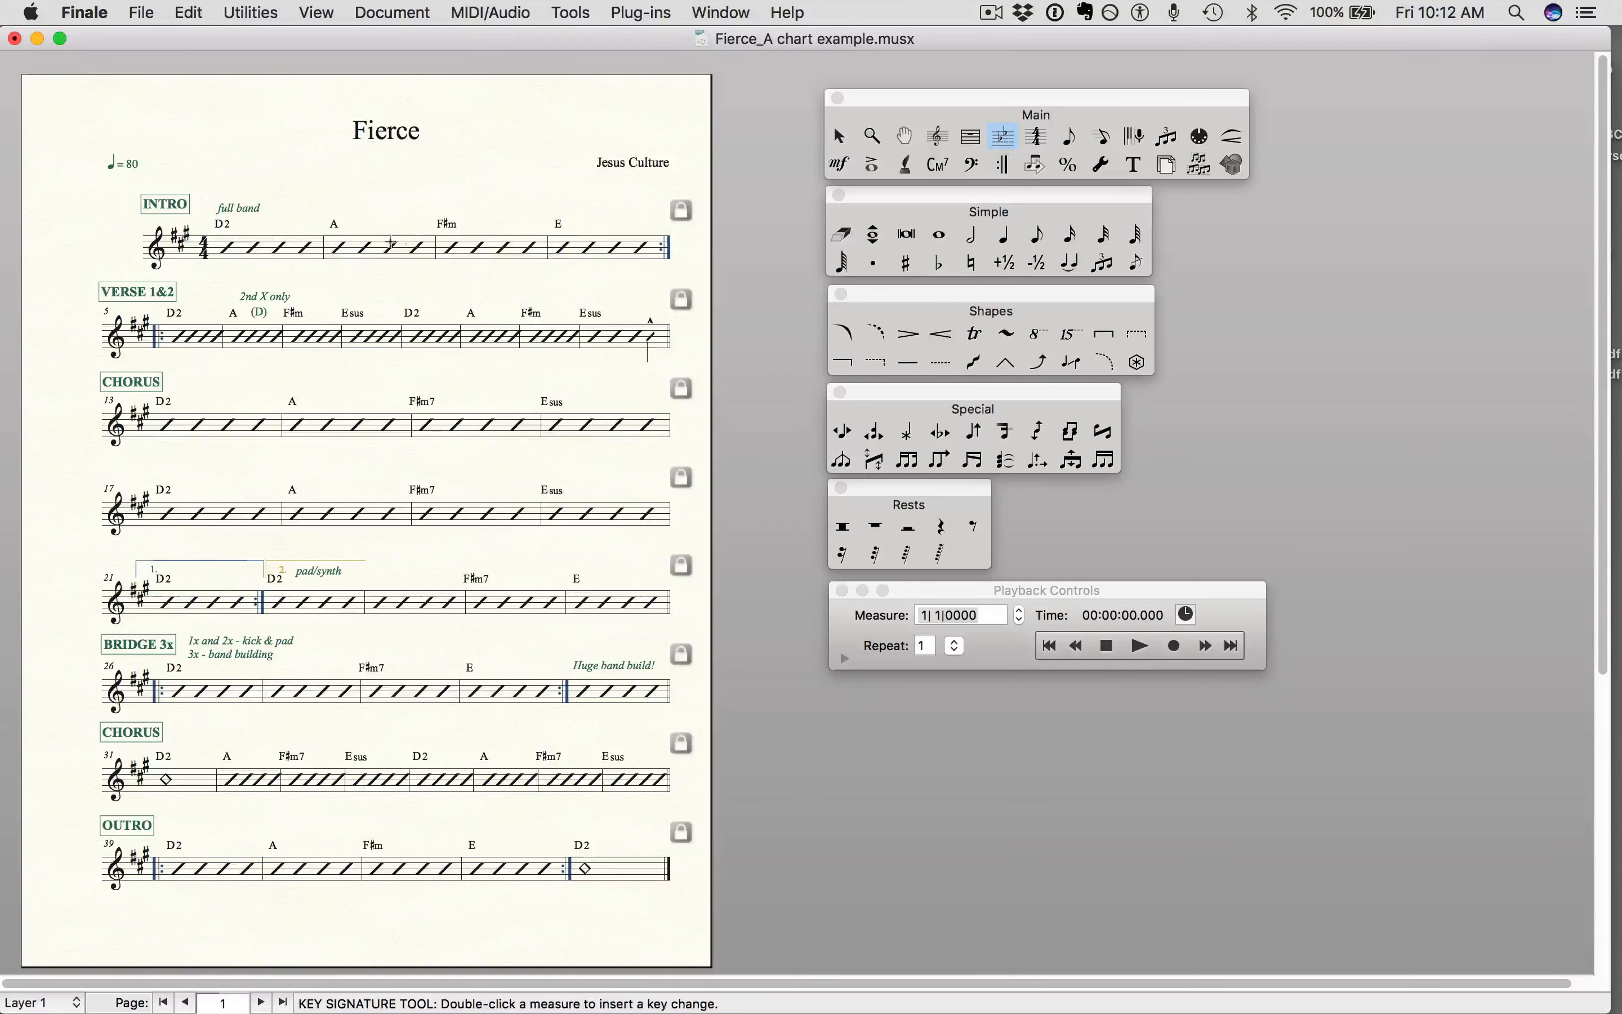
pyautogui.doubleClick(265, 248)
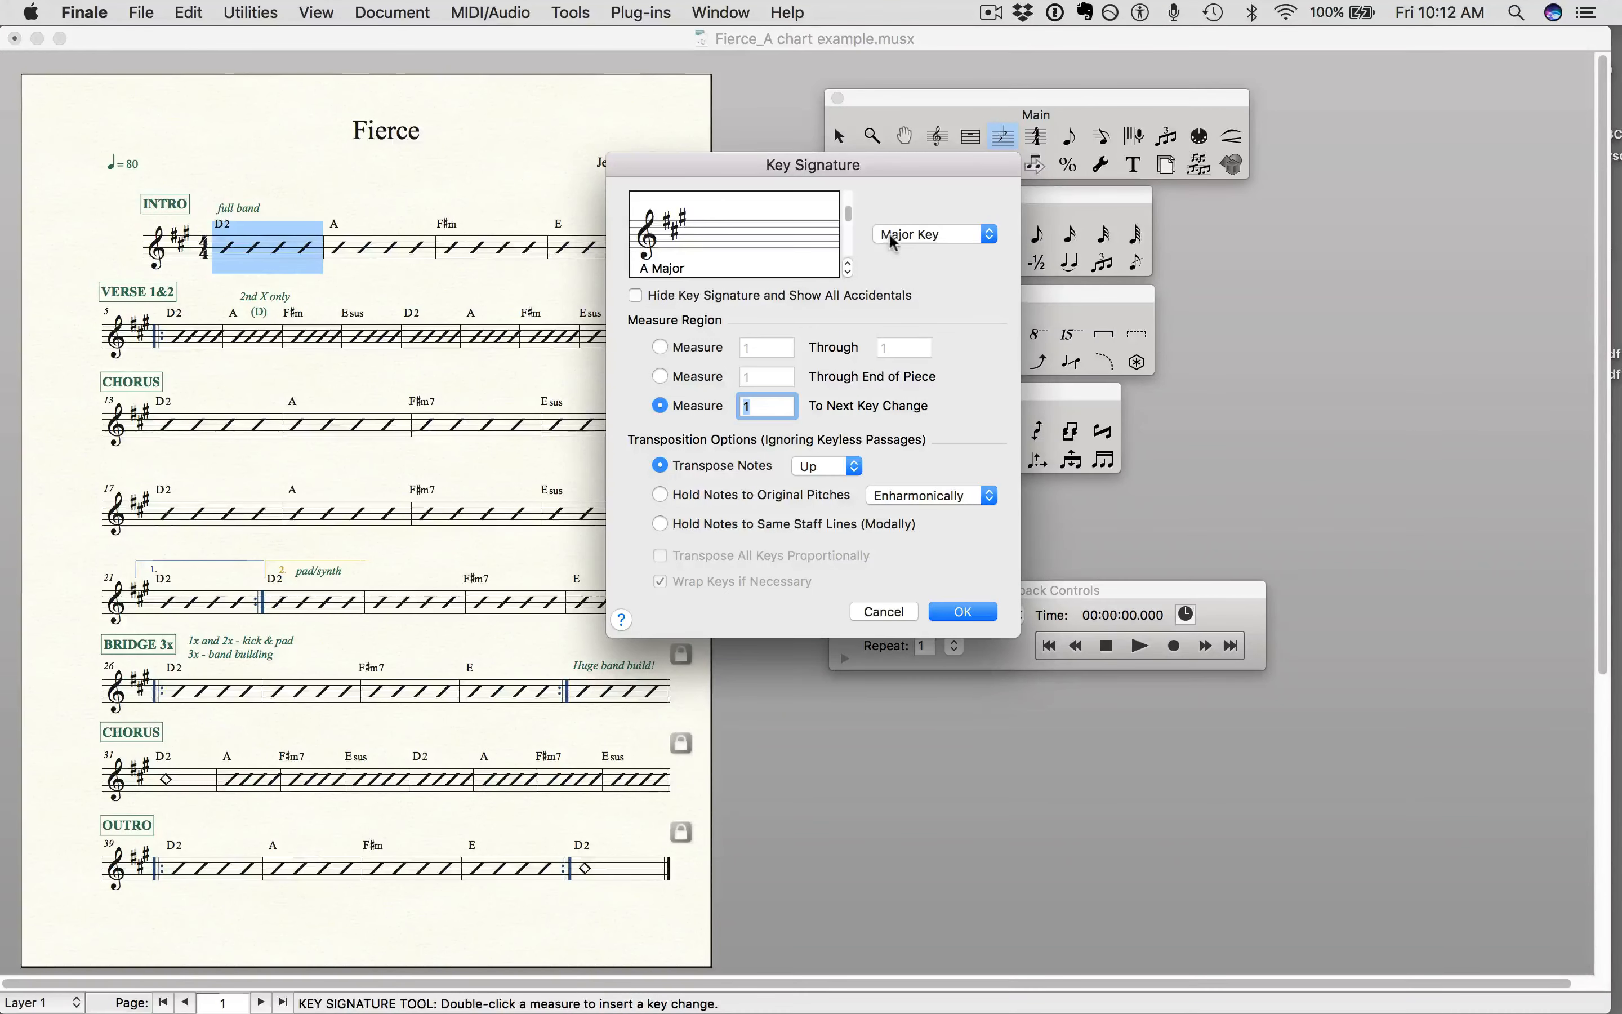
pyautogui.click(847, 271)
pyautogui.click(848, 271)
pyautogui.click(847, 272)
pyautogui.moveTo(736, 166)
pyautogui.mouseDown()
pyautogui.moveTo(838, 241)
pyautogui.moveTo(1019, 198)
pyautogui.mouseUp()
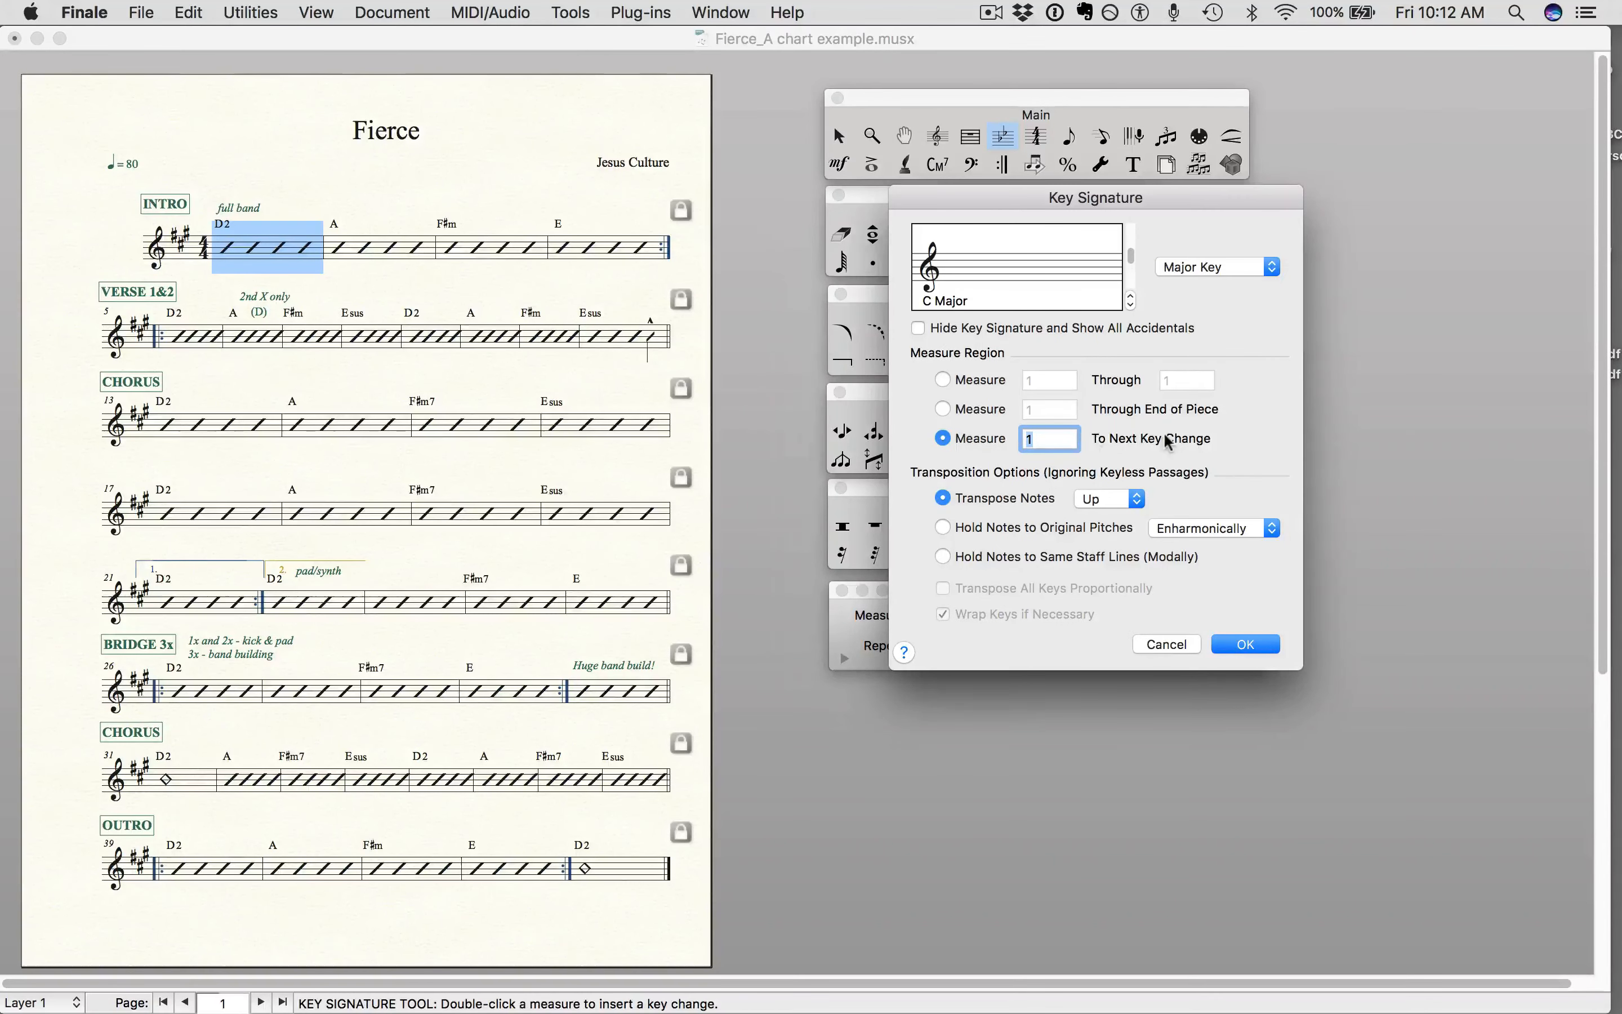
# Apply the key change from measure 1 through the end of the piece, transposing the notes up
pyautogui.click(937, 410)
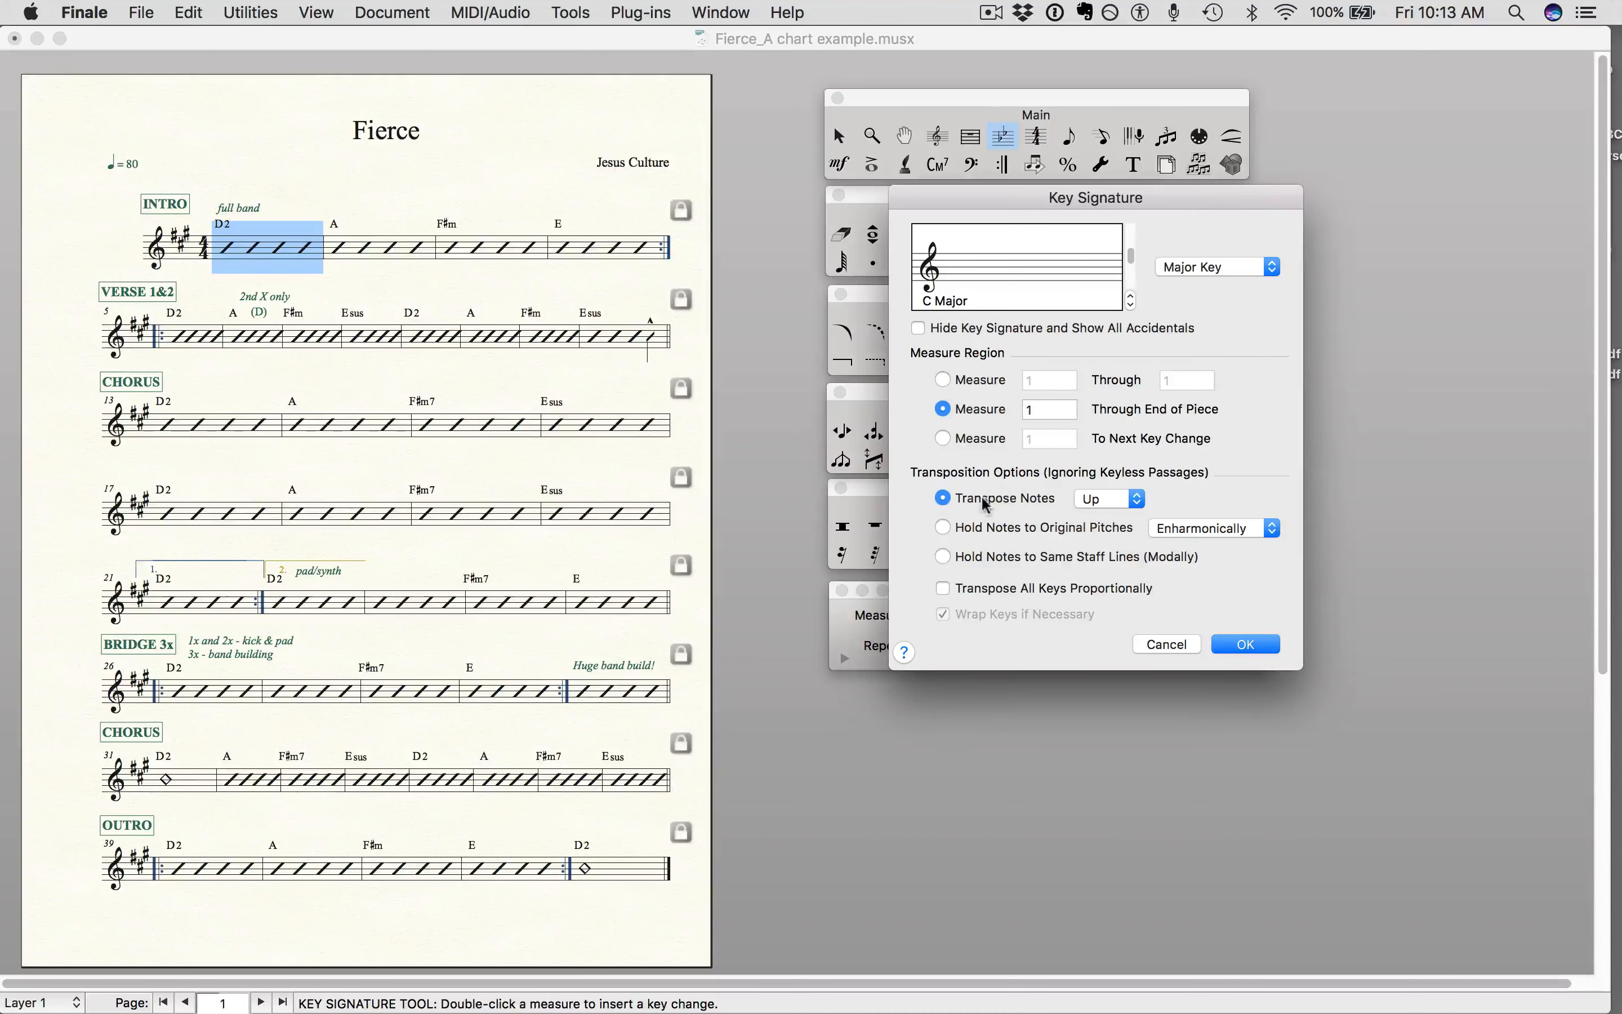
pyautogui.click(1136, 499)
pyautogui.click(1212, 504)
pyautogui.click(1230, 644)
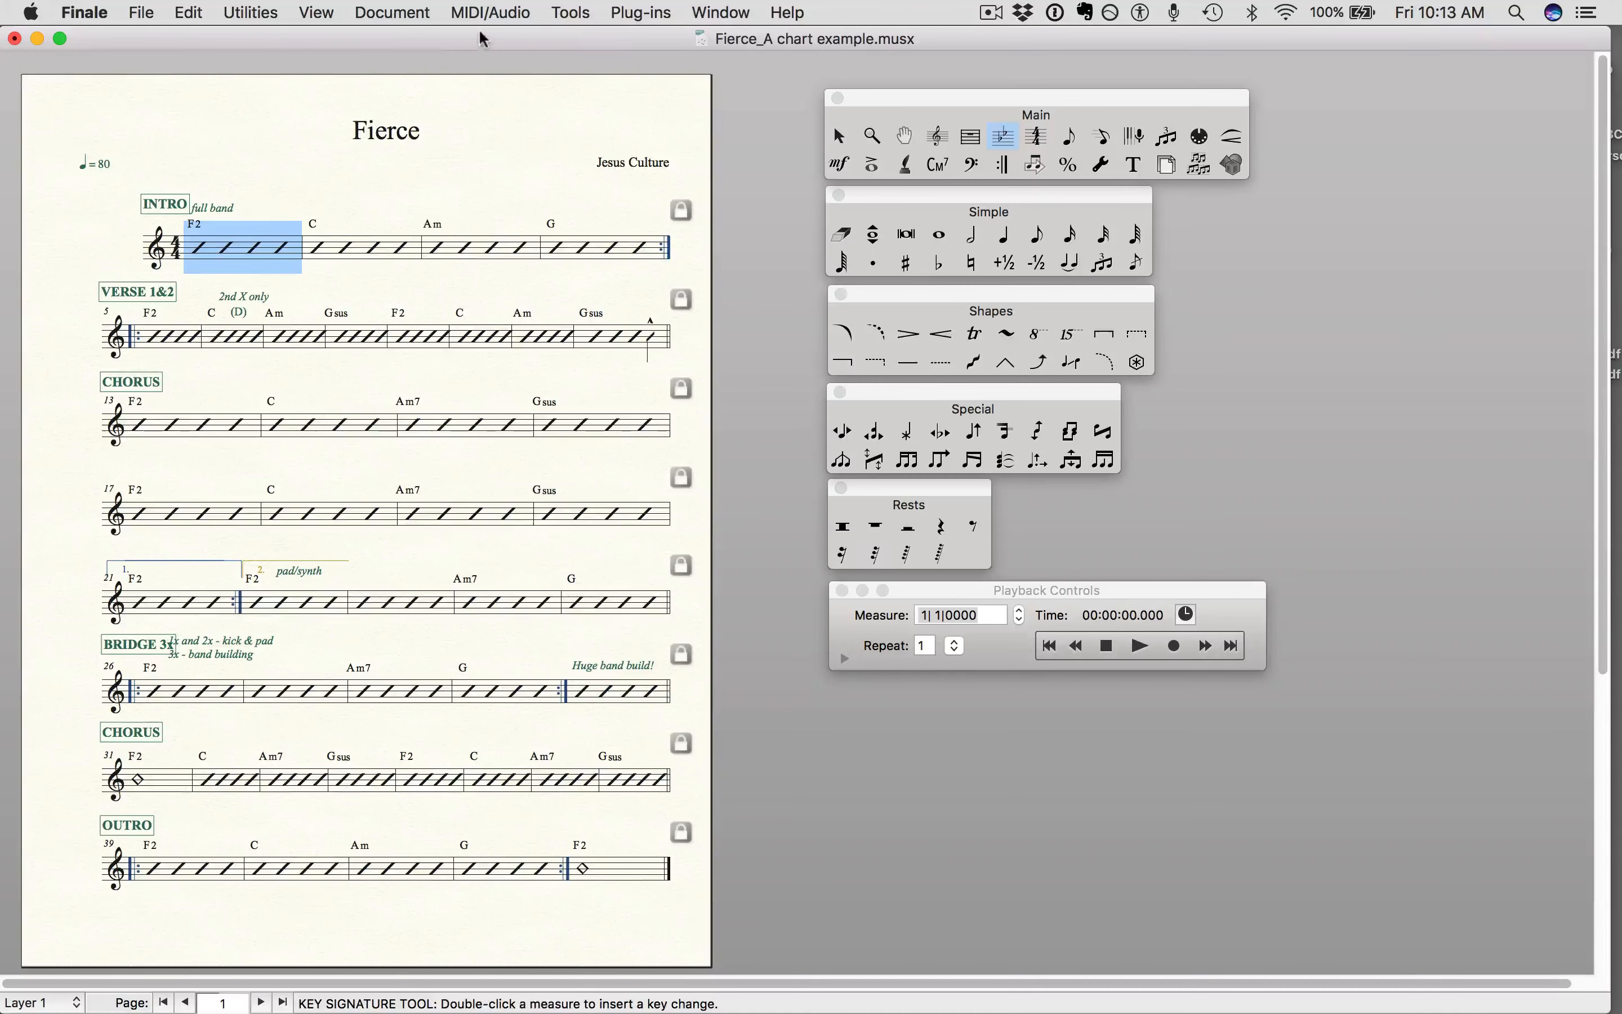
pyautogui.click(403, 169)
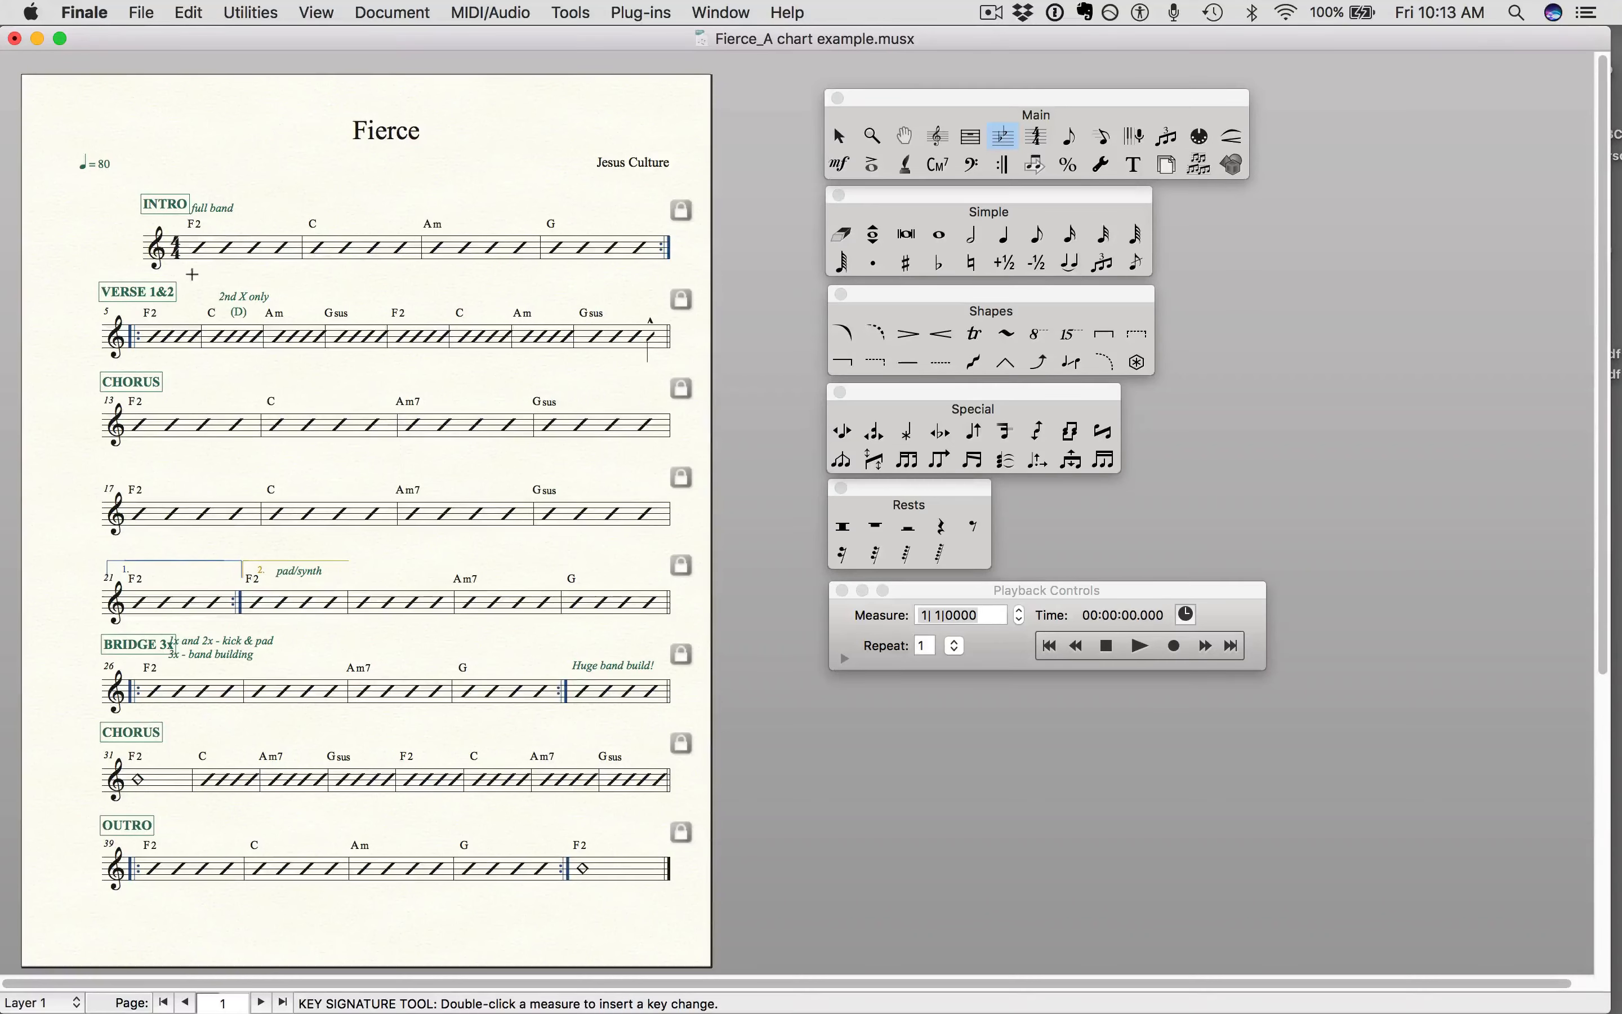
# Move the kick & pad performance note in the bridge clear of the BRIDGE 3x rehearsal mark
pyautogui.click(840, 136)
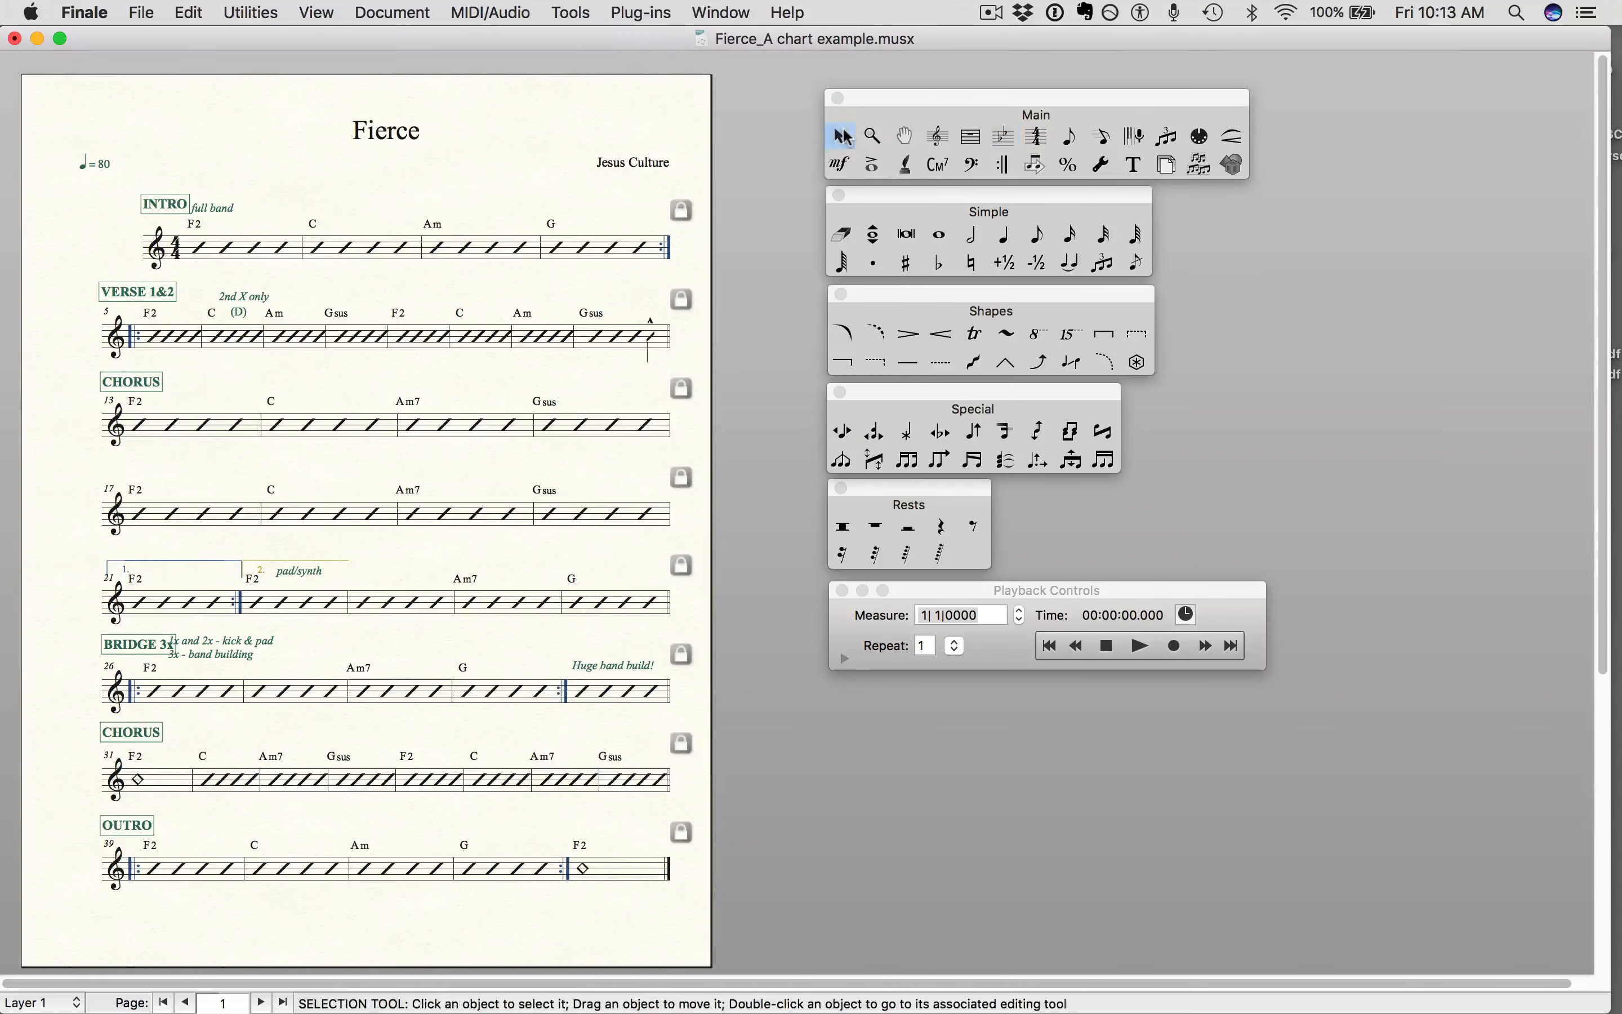
pyautogui.moveTo(216, 648)
pyautogui.mouseDown()
pyautogui.moveTo(236, 641)
pyautogui.moveTo(223, 648)
pyautogui.mouseUp()
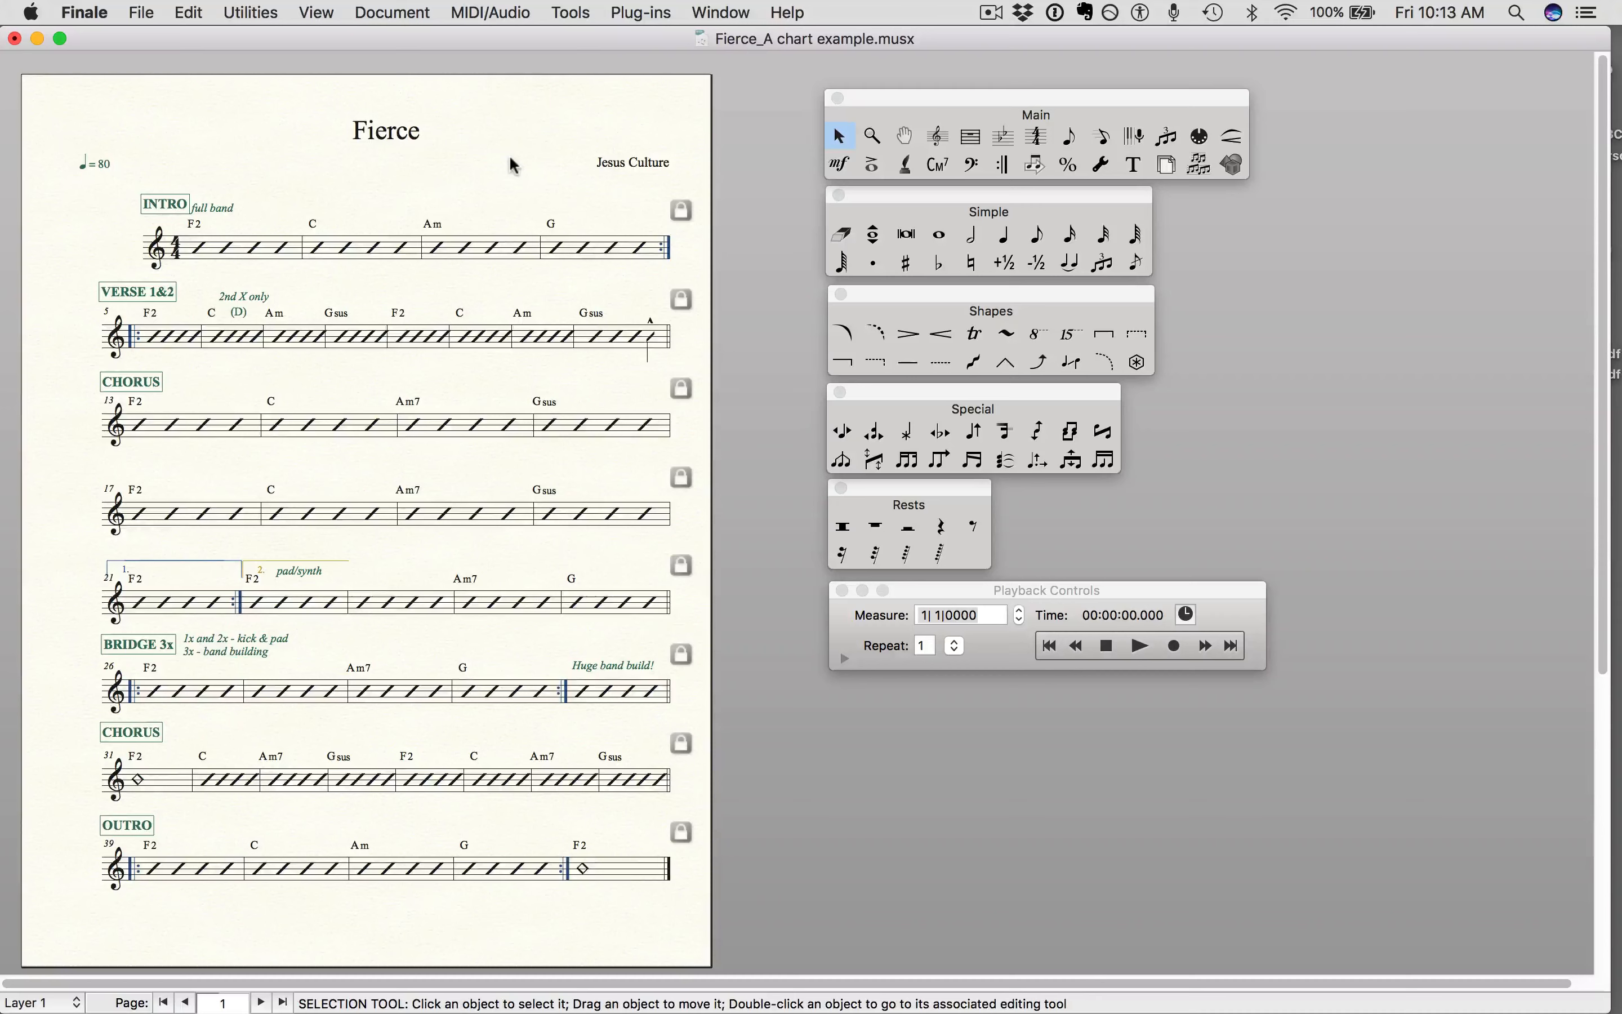
# Undo the bridge text move and the key signature change, and redo the key signature change
pyautogui.press('super+z')
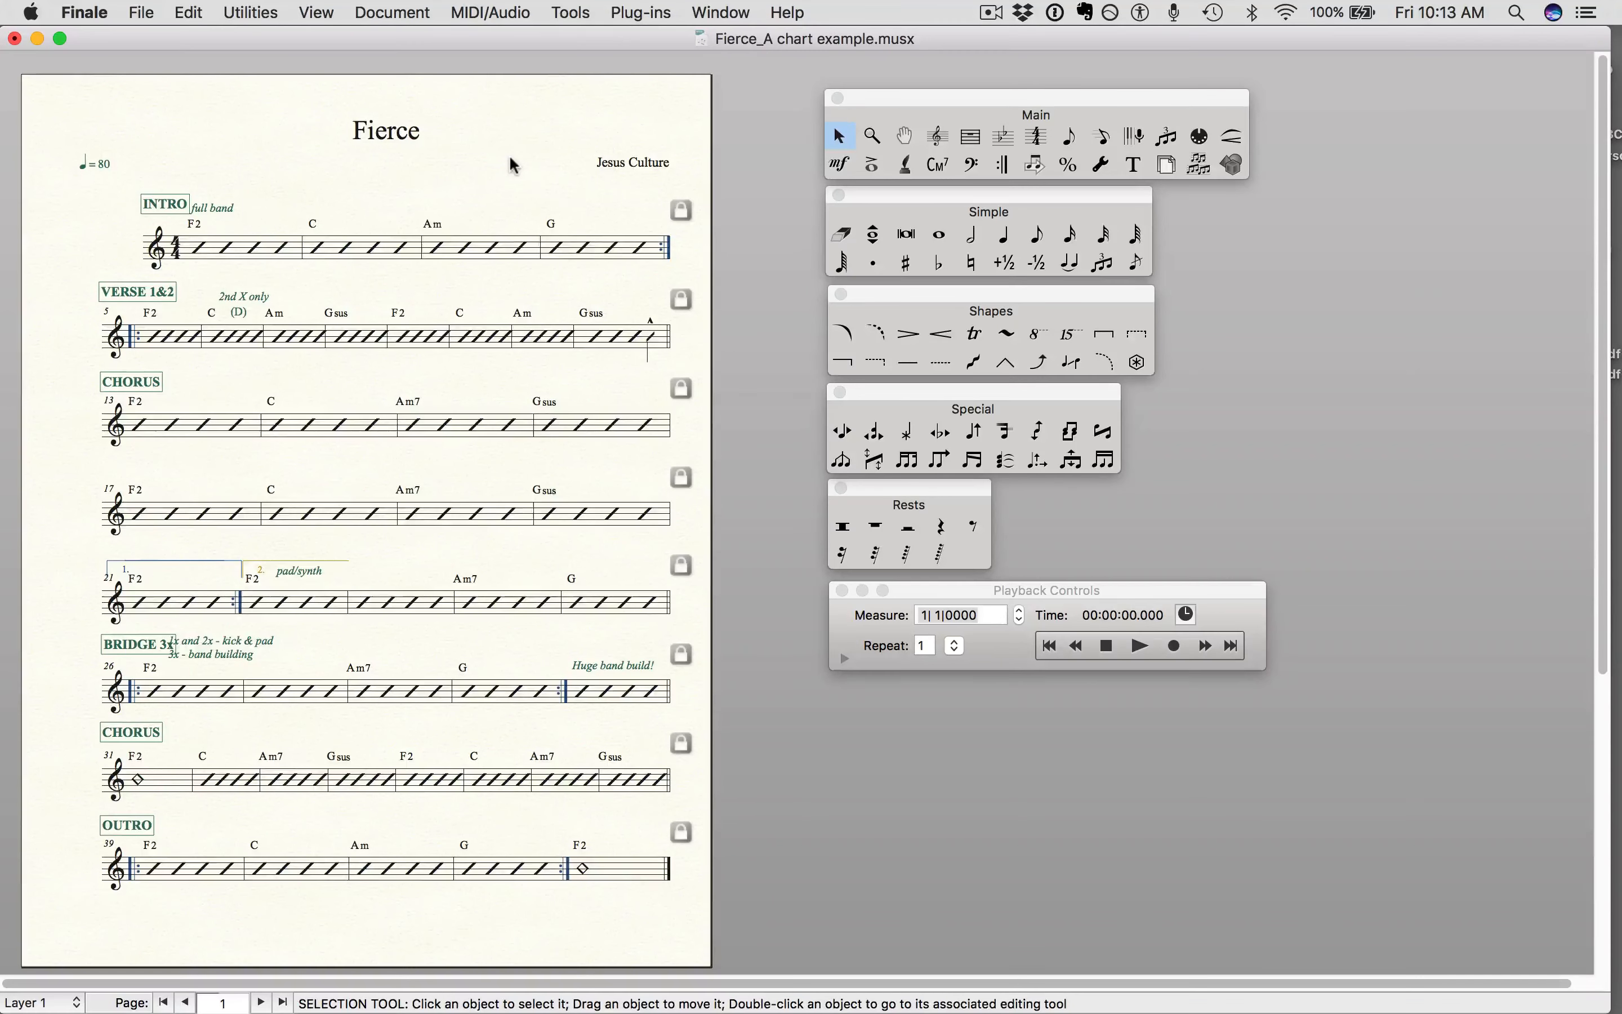
pyautogui.press('super+z')
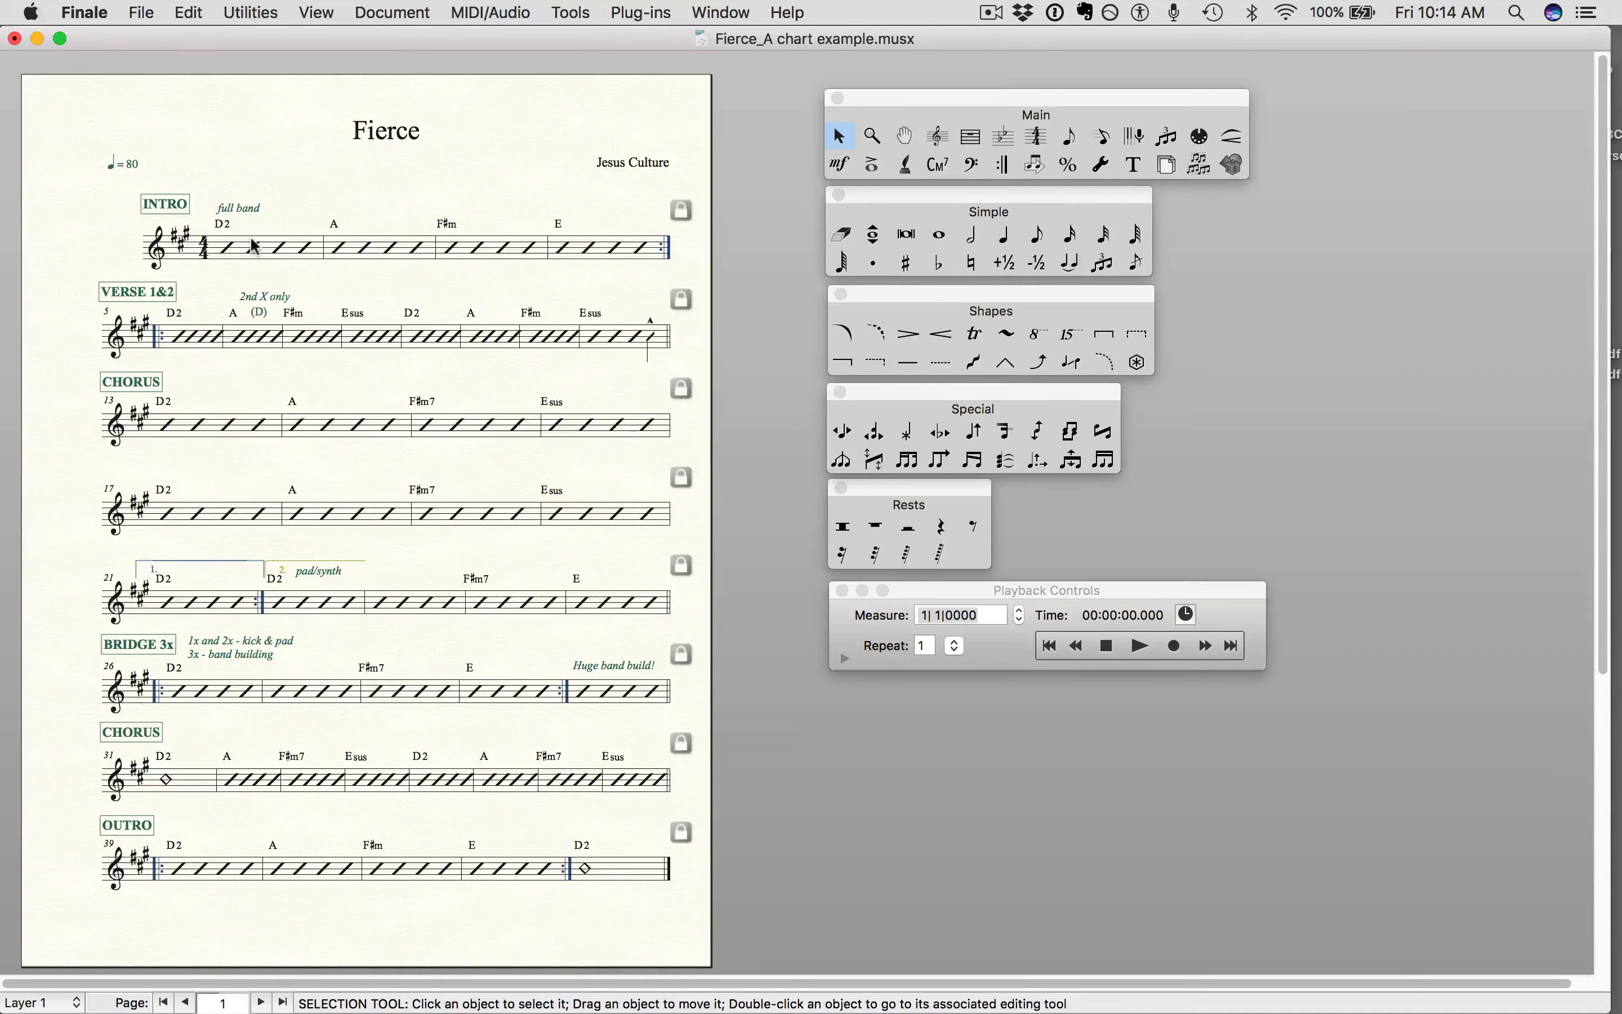
pyautogui.click(141, 12)
pyautogui.moveTo(181, 12)
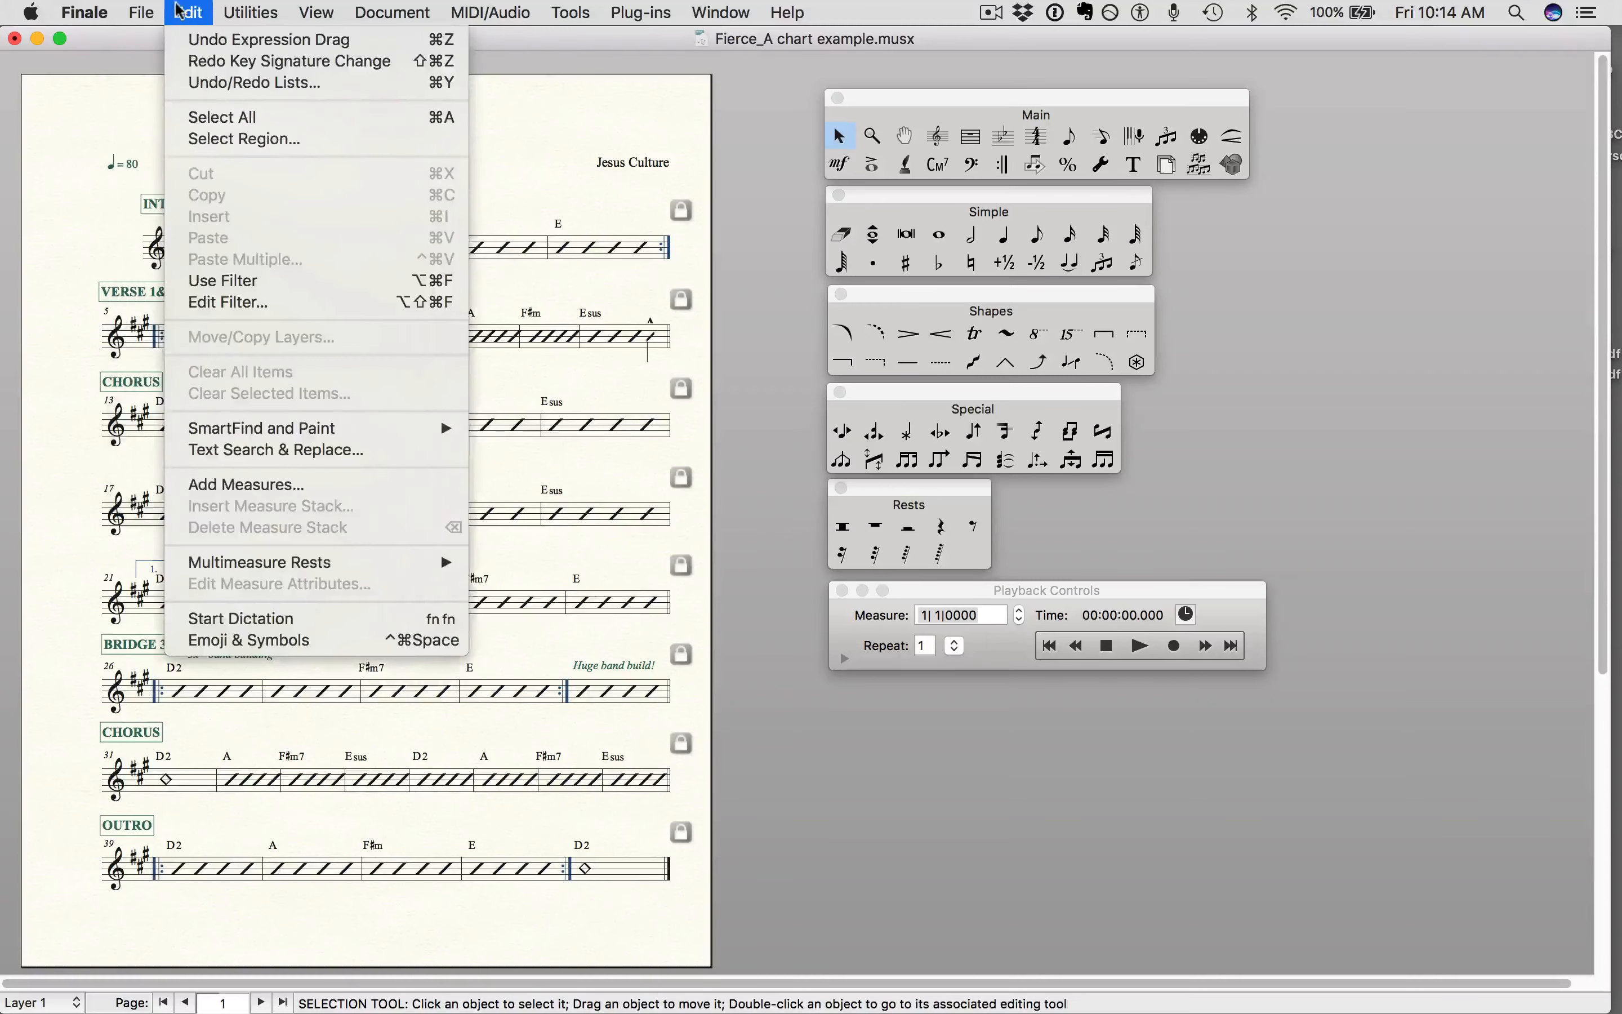
pyautogui.click(198, 63)
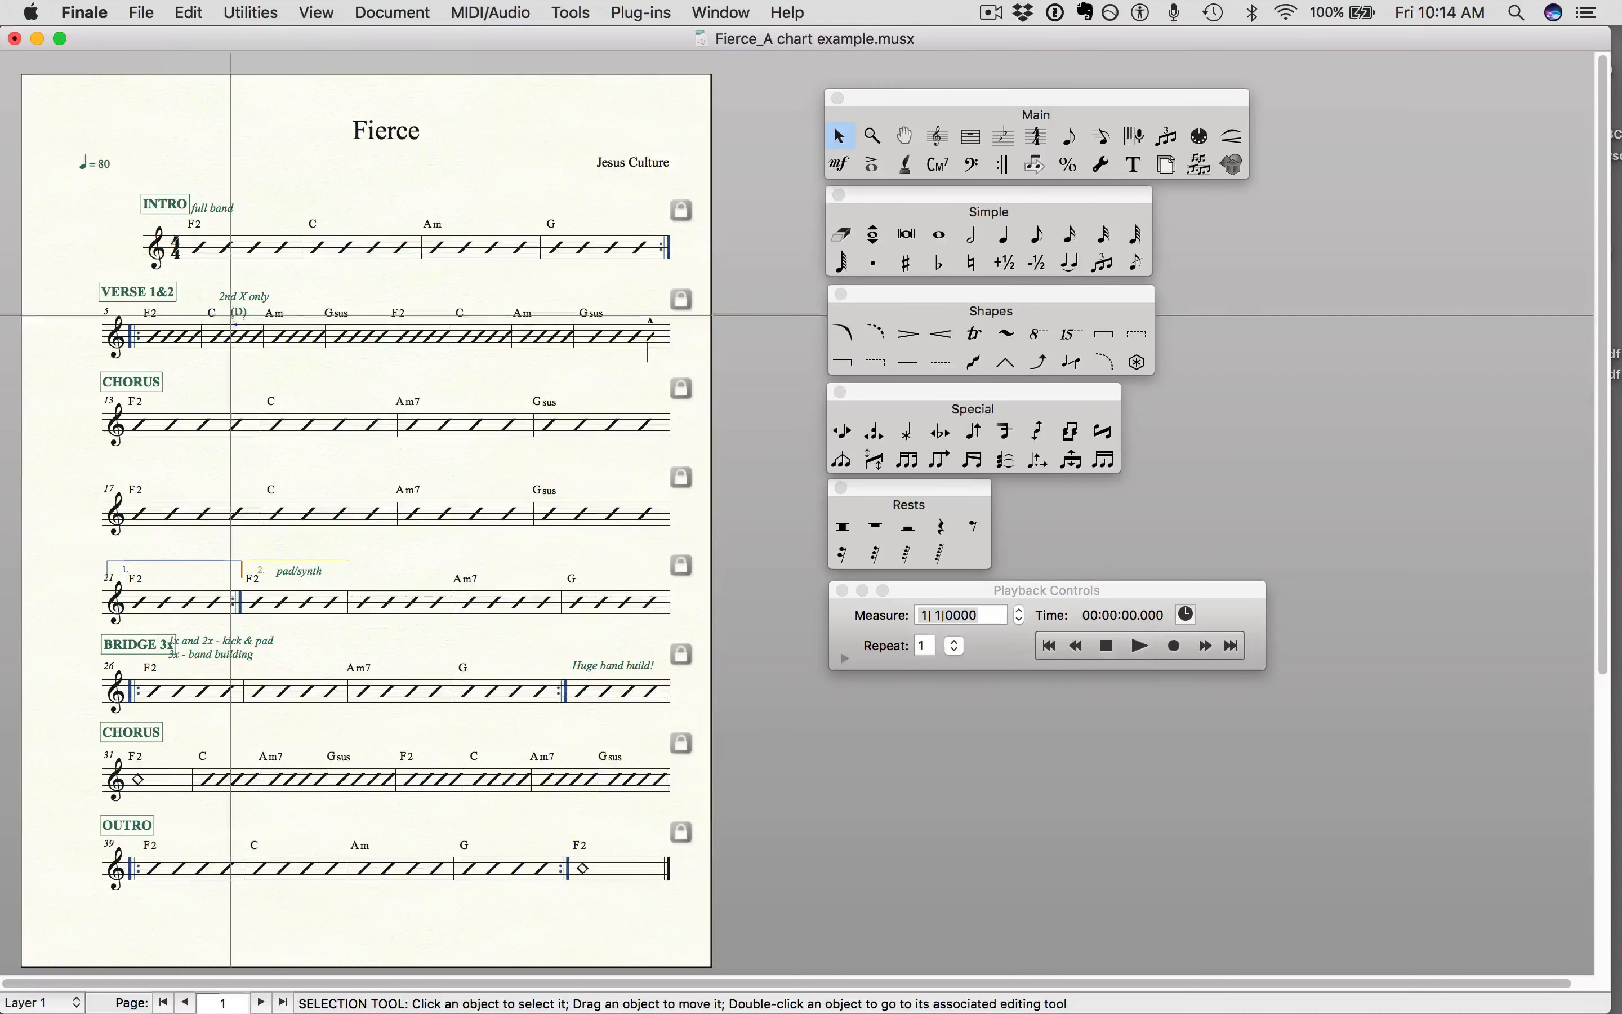
# Edit the (D) expression above the first verse line to read (F) and assign it
pyautogui.doubleClick(239, 318)
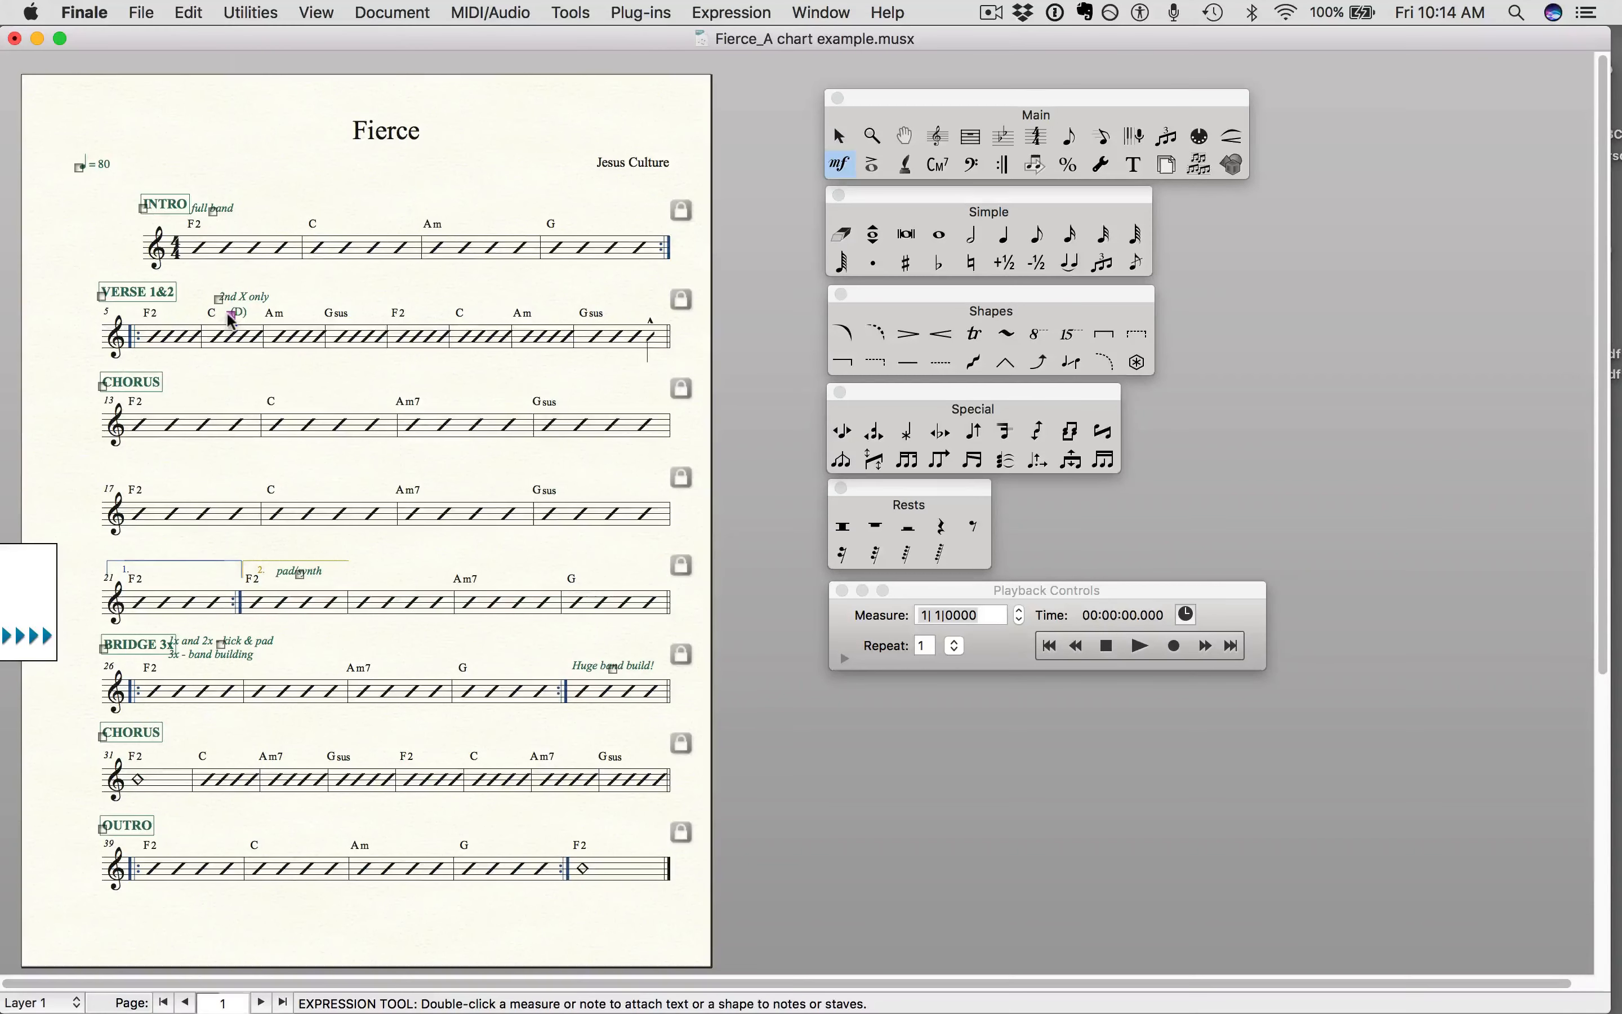
pyautogui.doubleClick(235, 316)
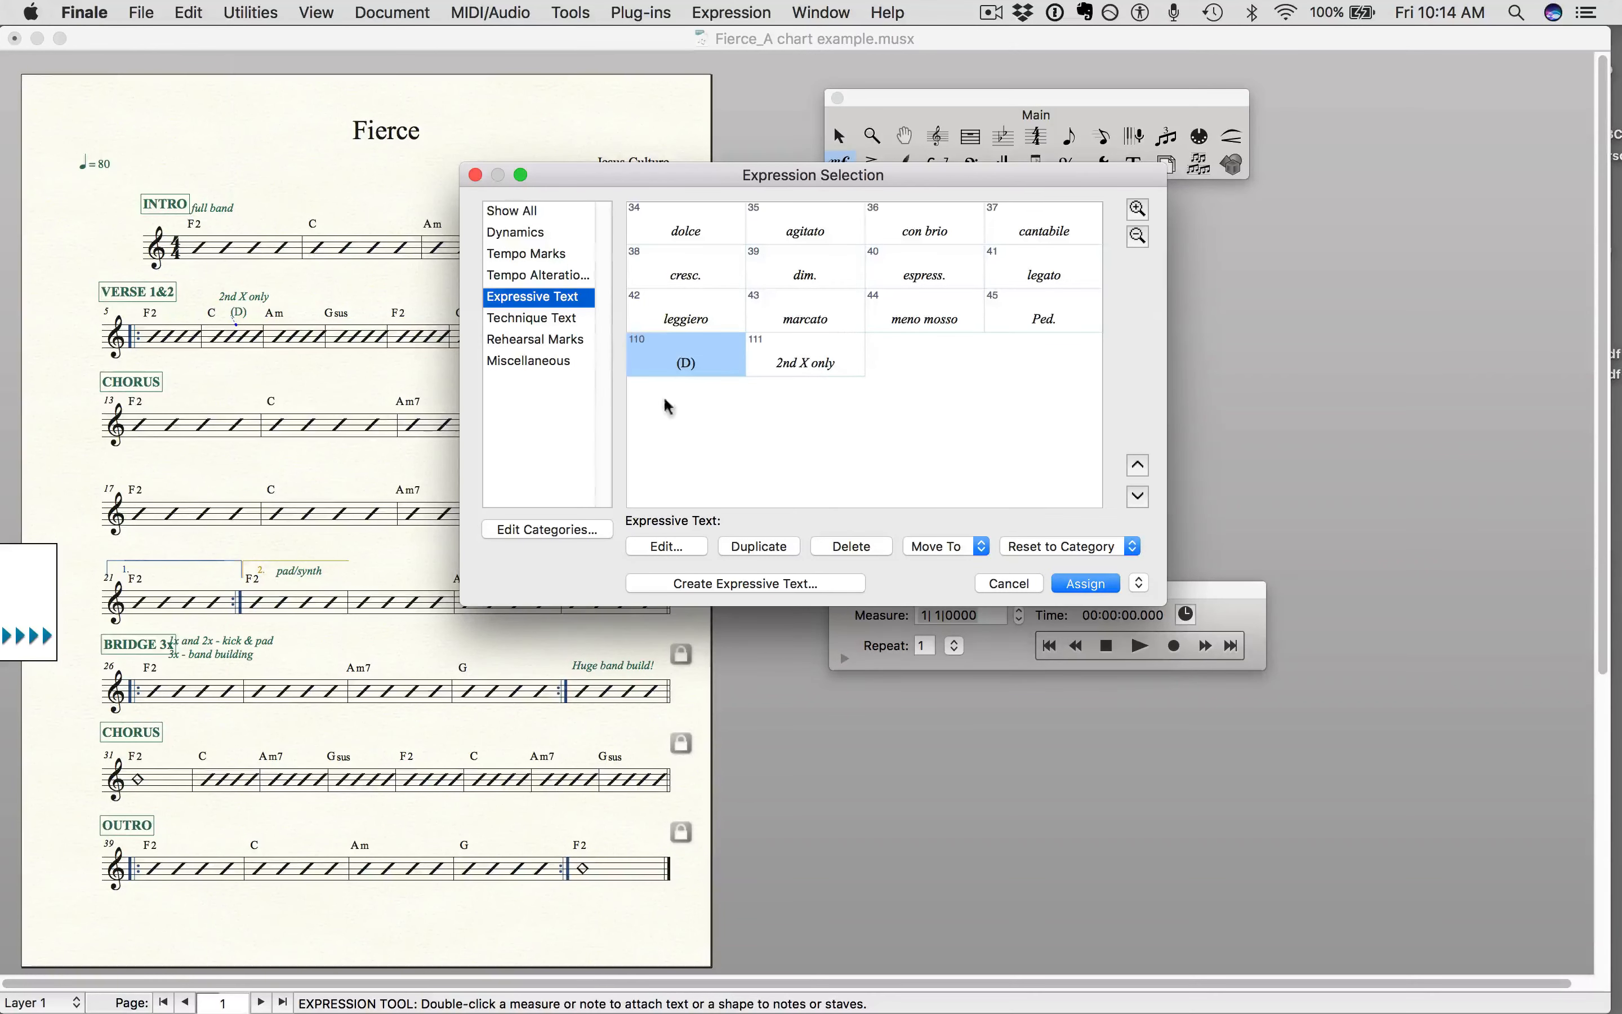
pyautogui.click(688, 550)
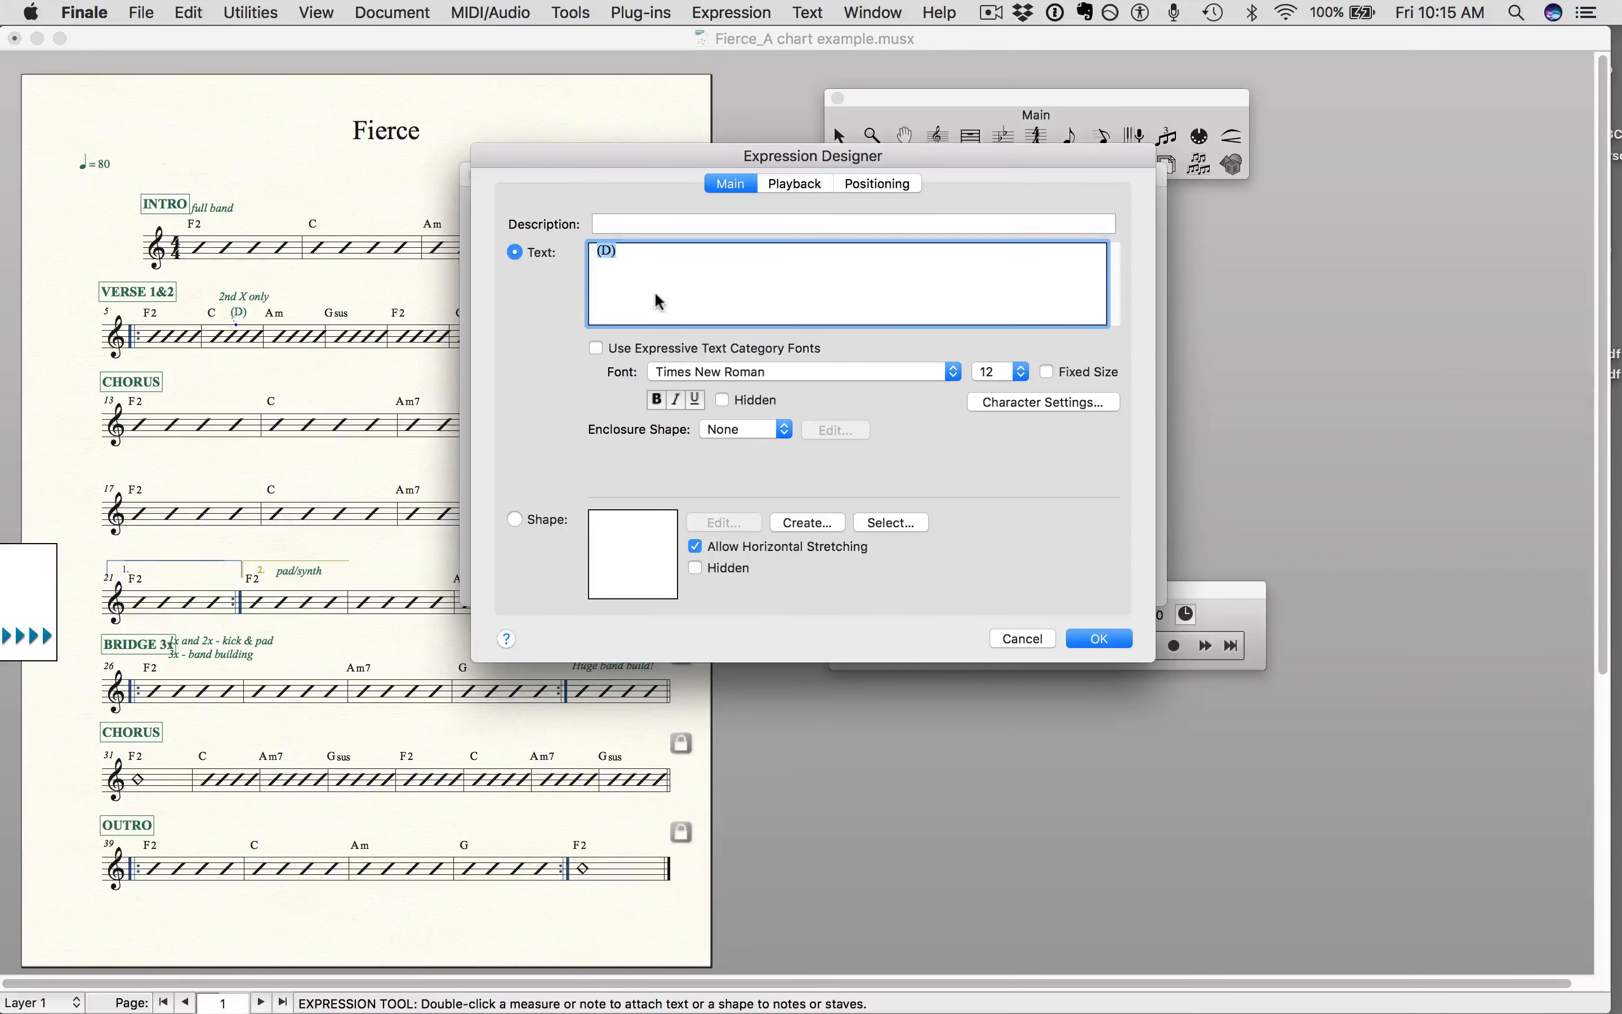
pyautogui.click(607, 254)
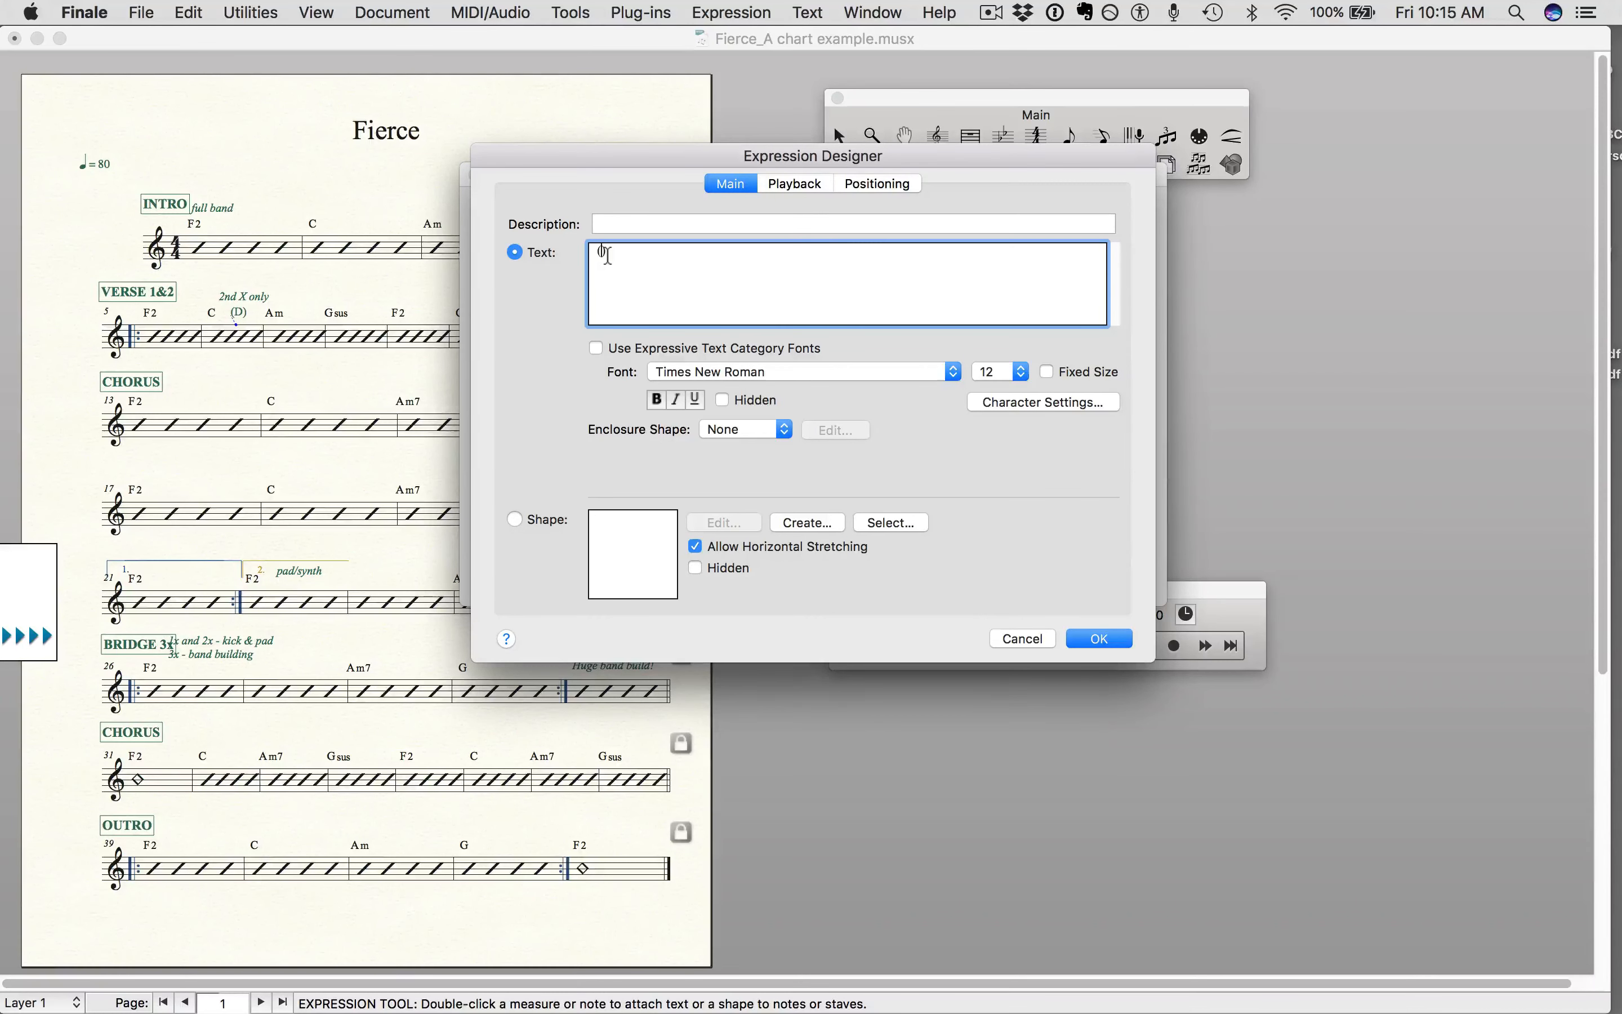
pyautogui.click(1080, 636)
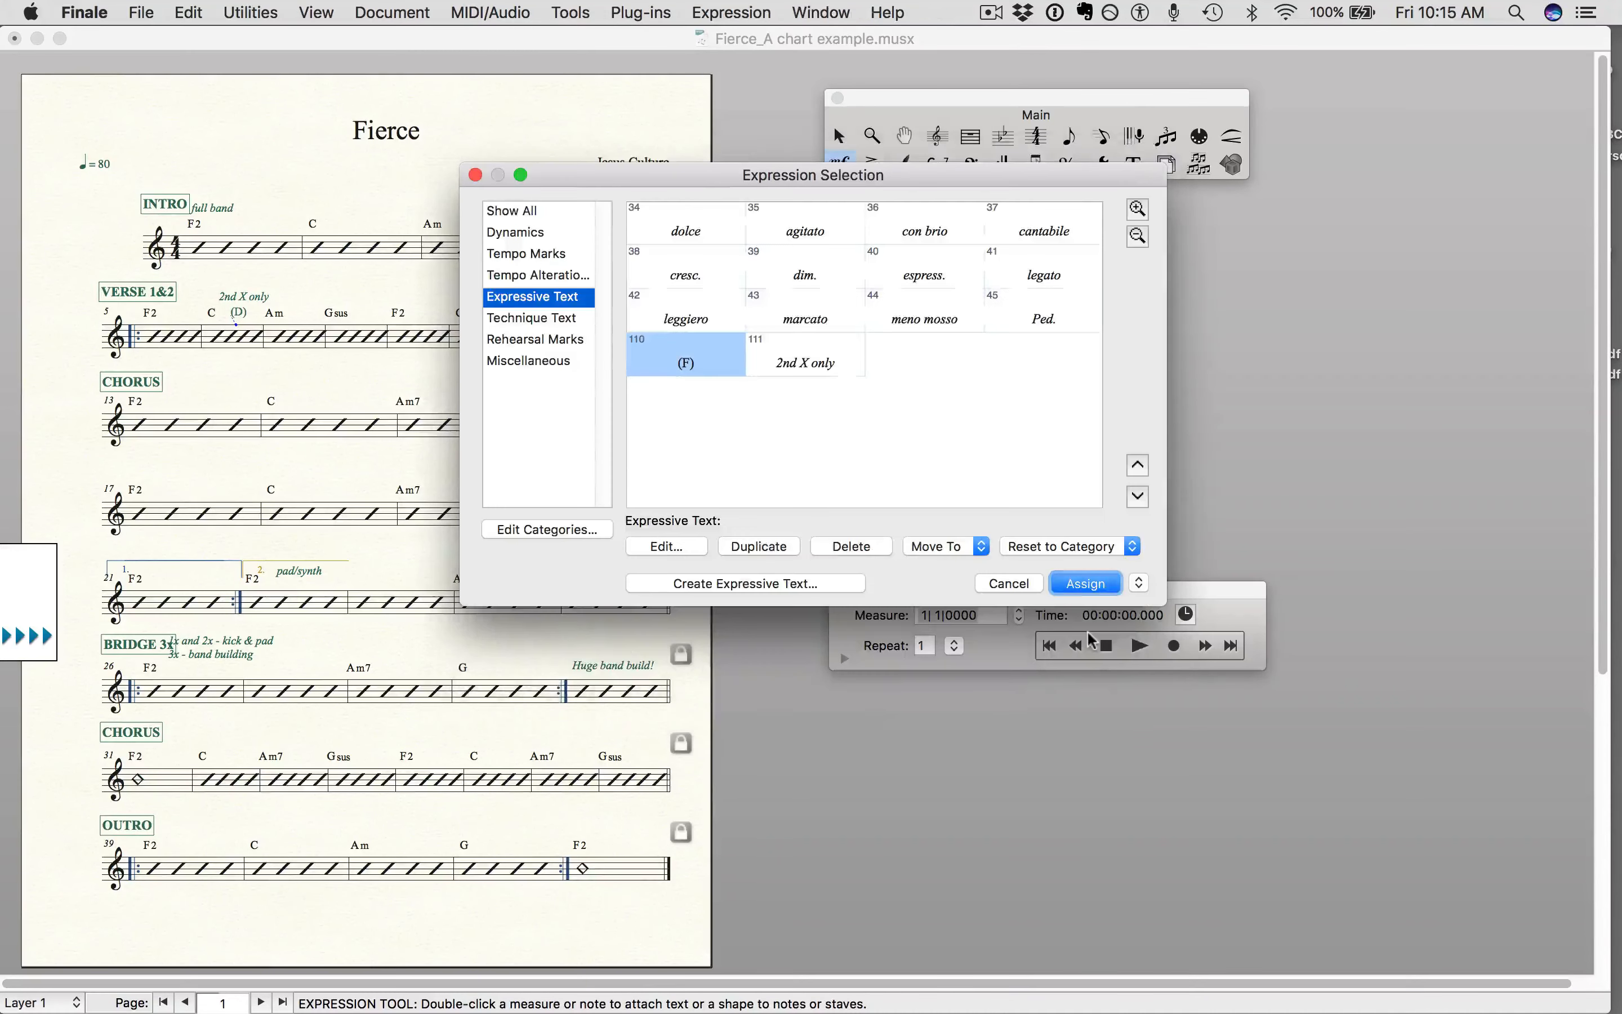
pyautogui.click(1083, 585)
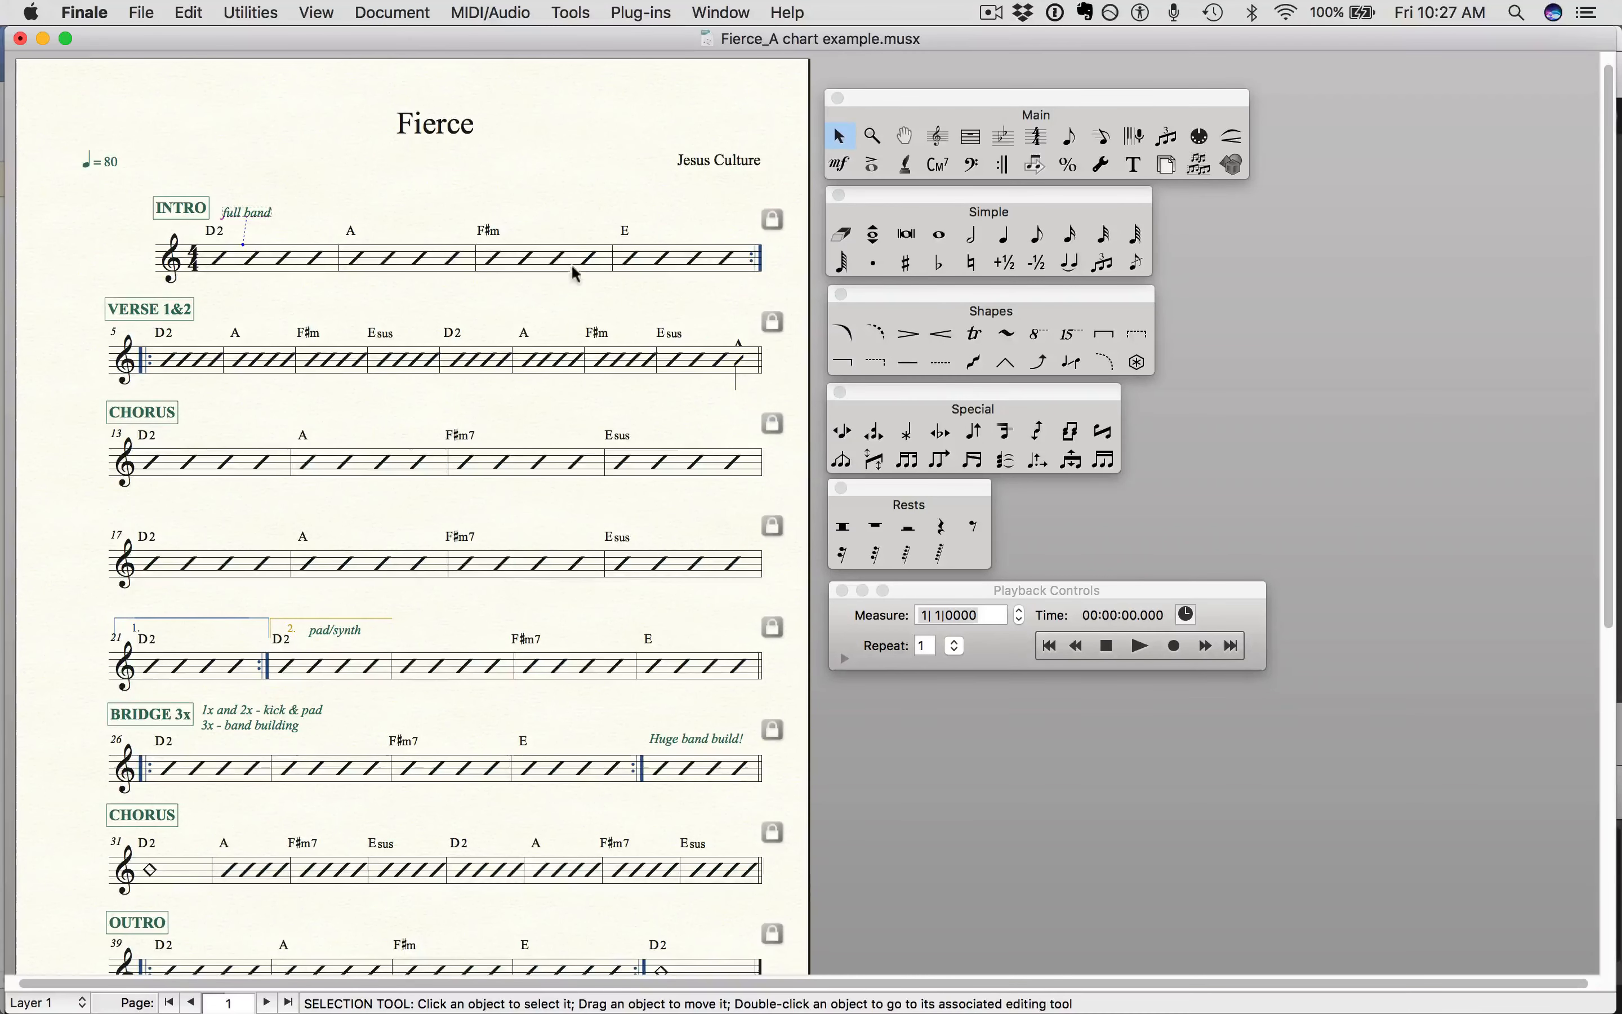
# Set the chart's key signature to A Major from measure 1 to the next key change, holding notes to original pitches
pyautogui.click(1002, 138)
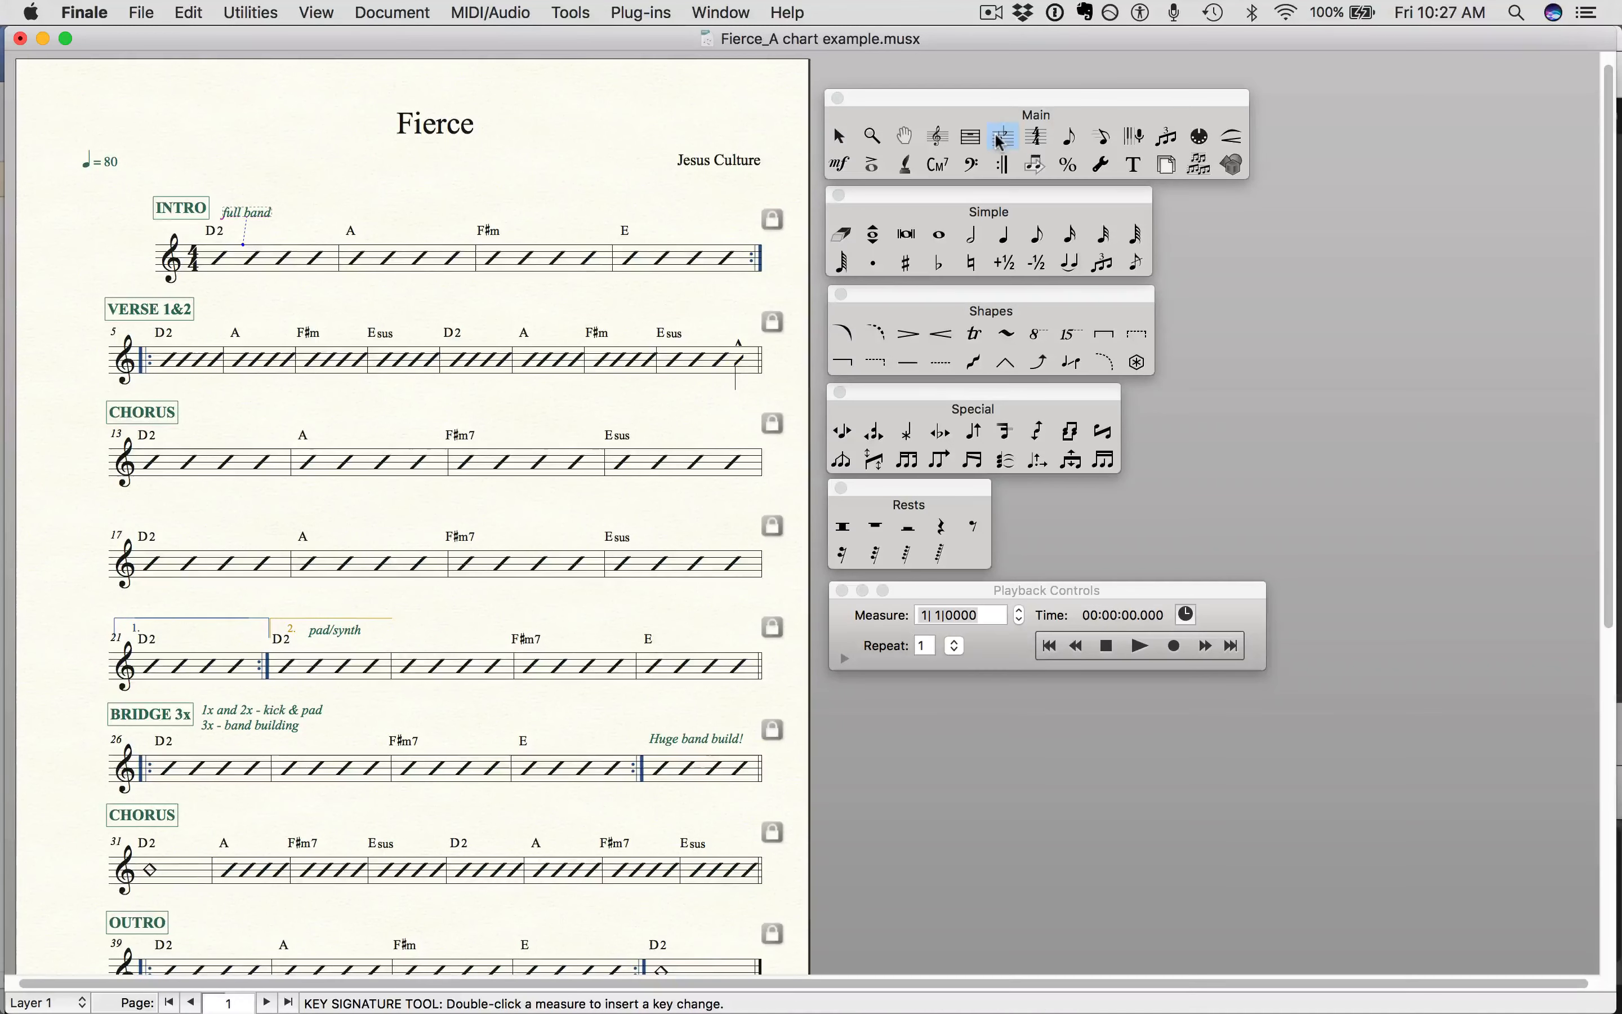
pyautogui.click(243, 257)
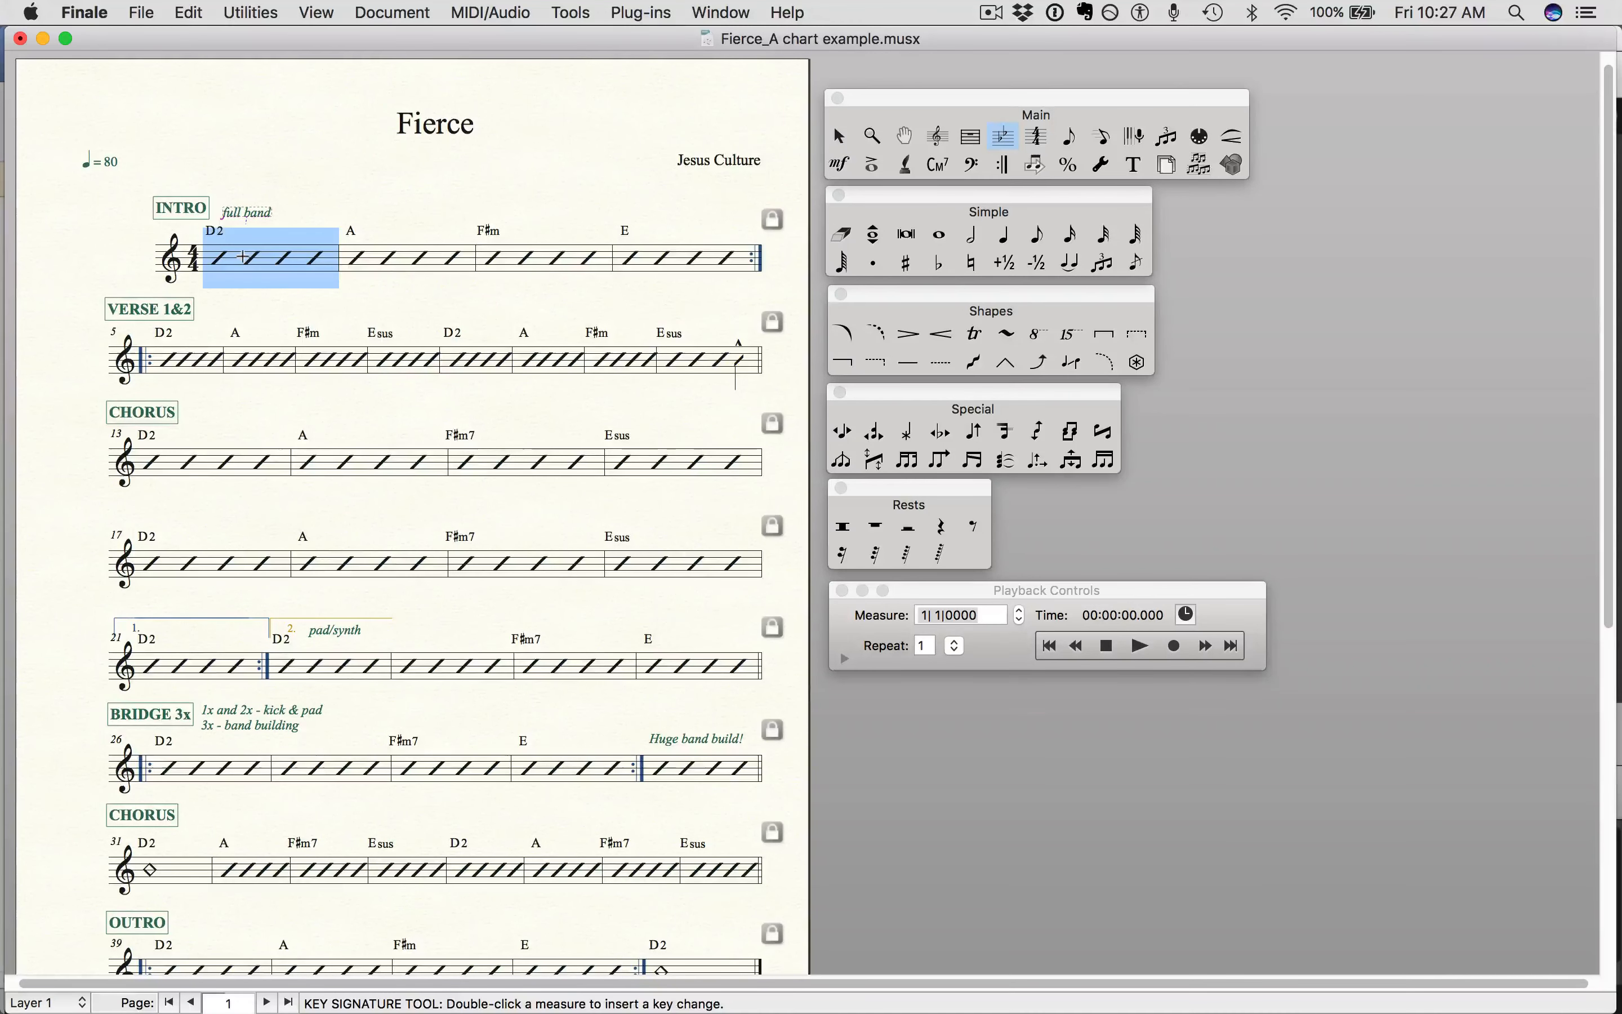
pyautogui.doubleClick(244, 257)
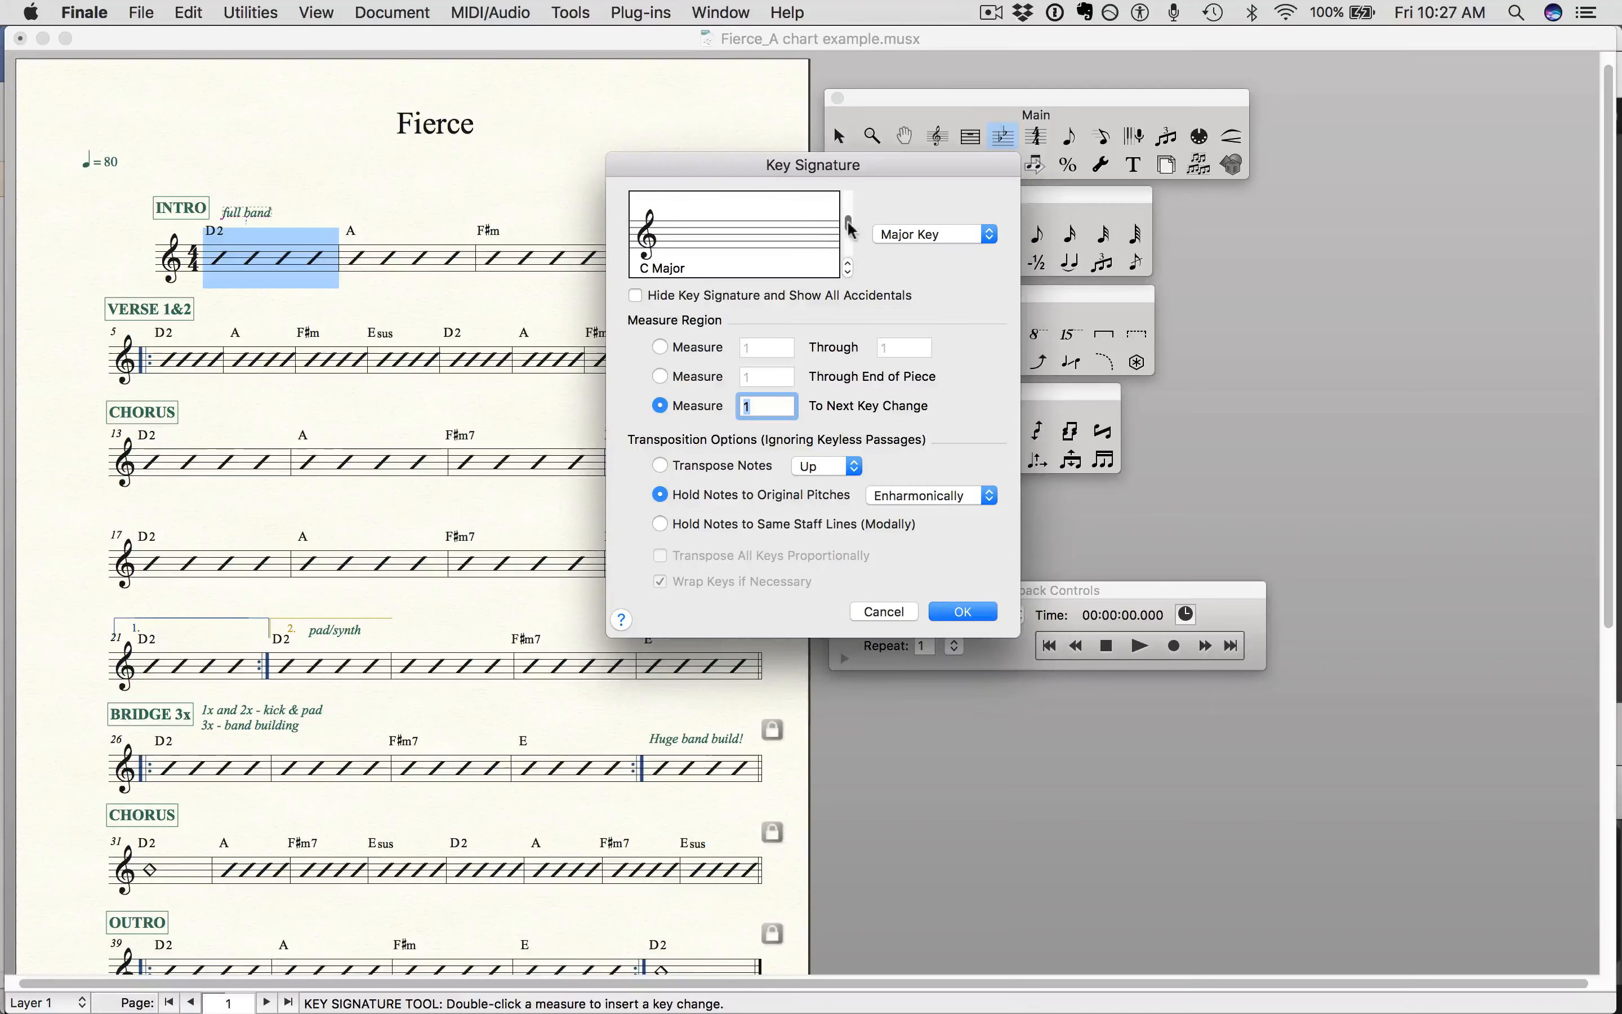
pyautogui.moveTo(850, 228); pyautogui.dragTo(851, 223)
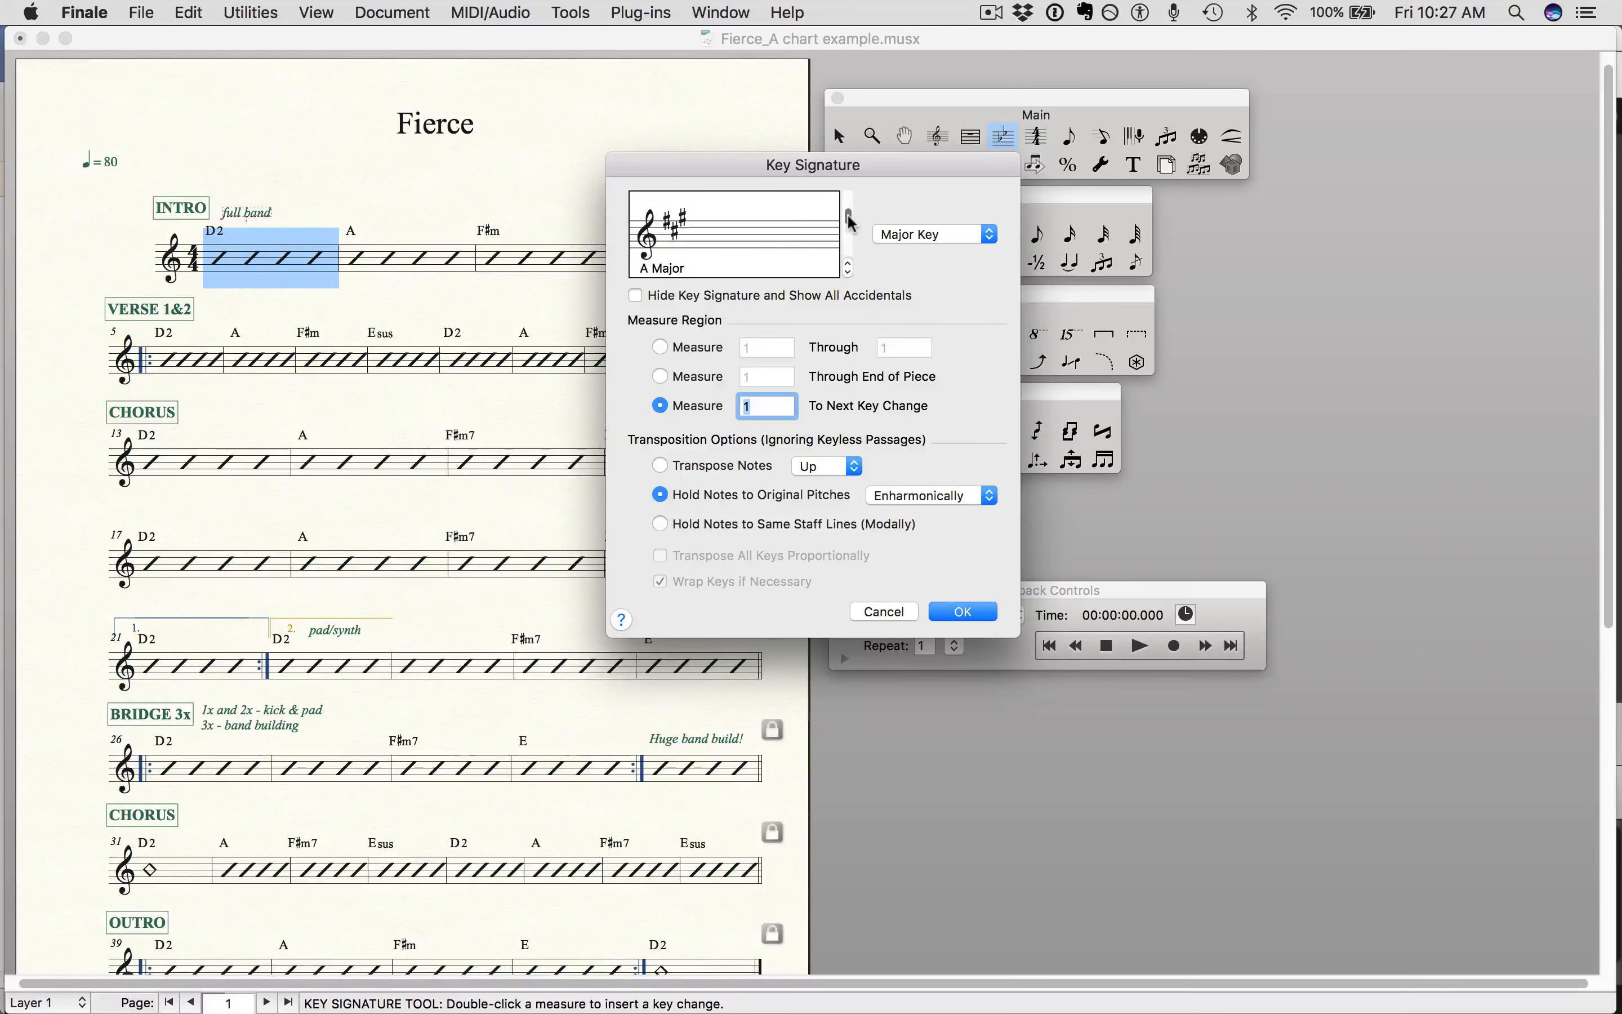
pyautogui.click(974, 614)
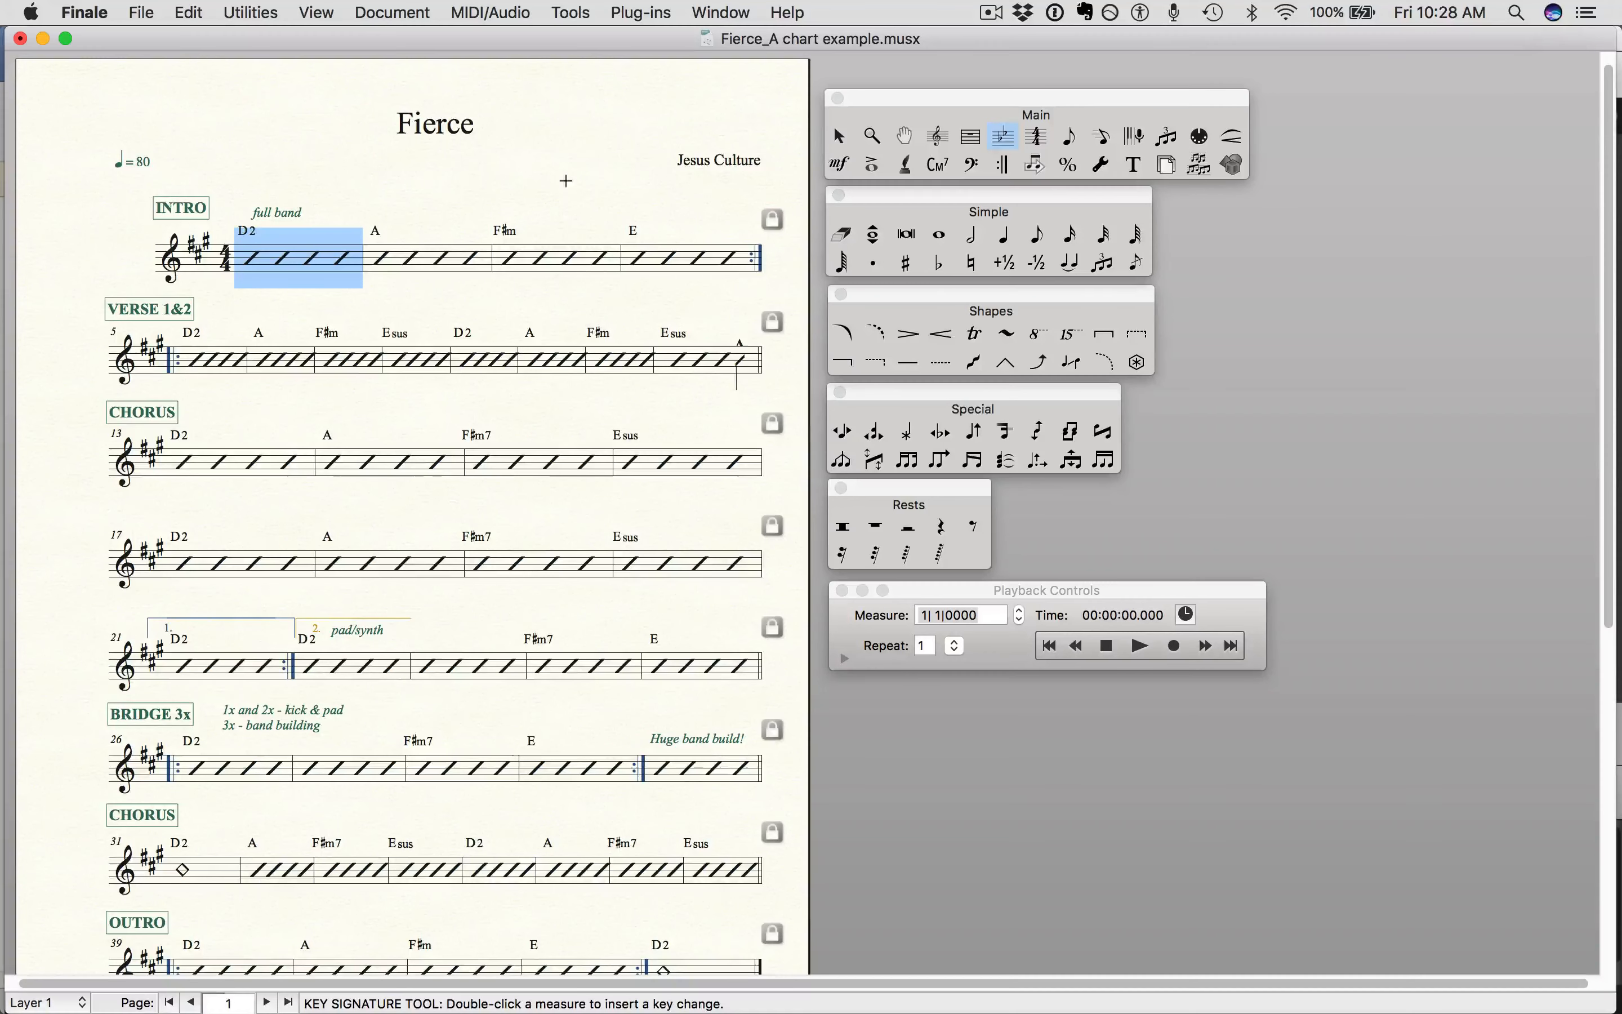
pyautogui.press('Escape')
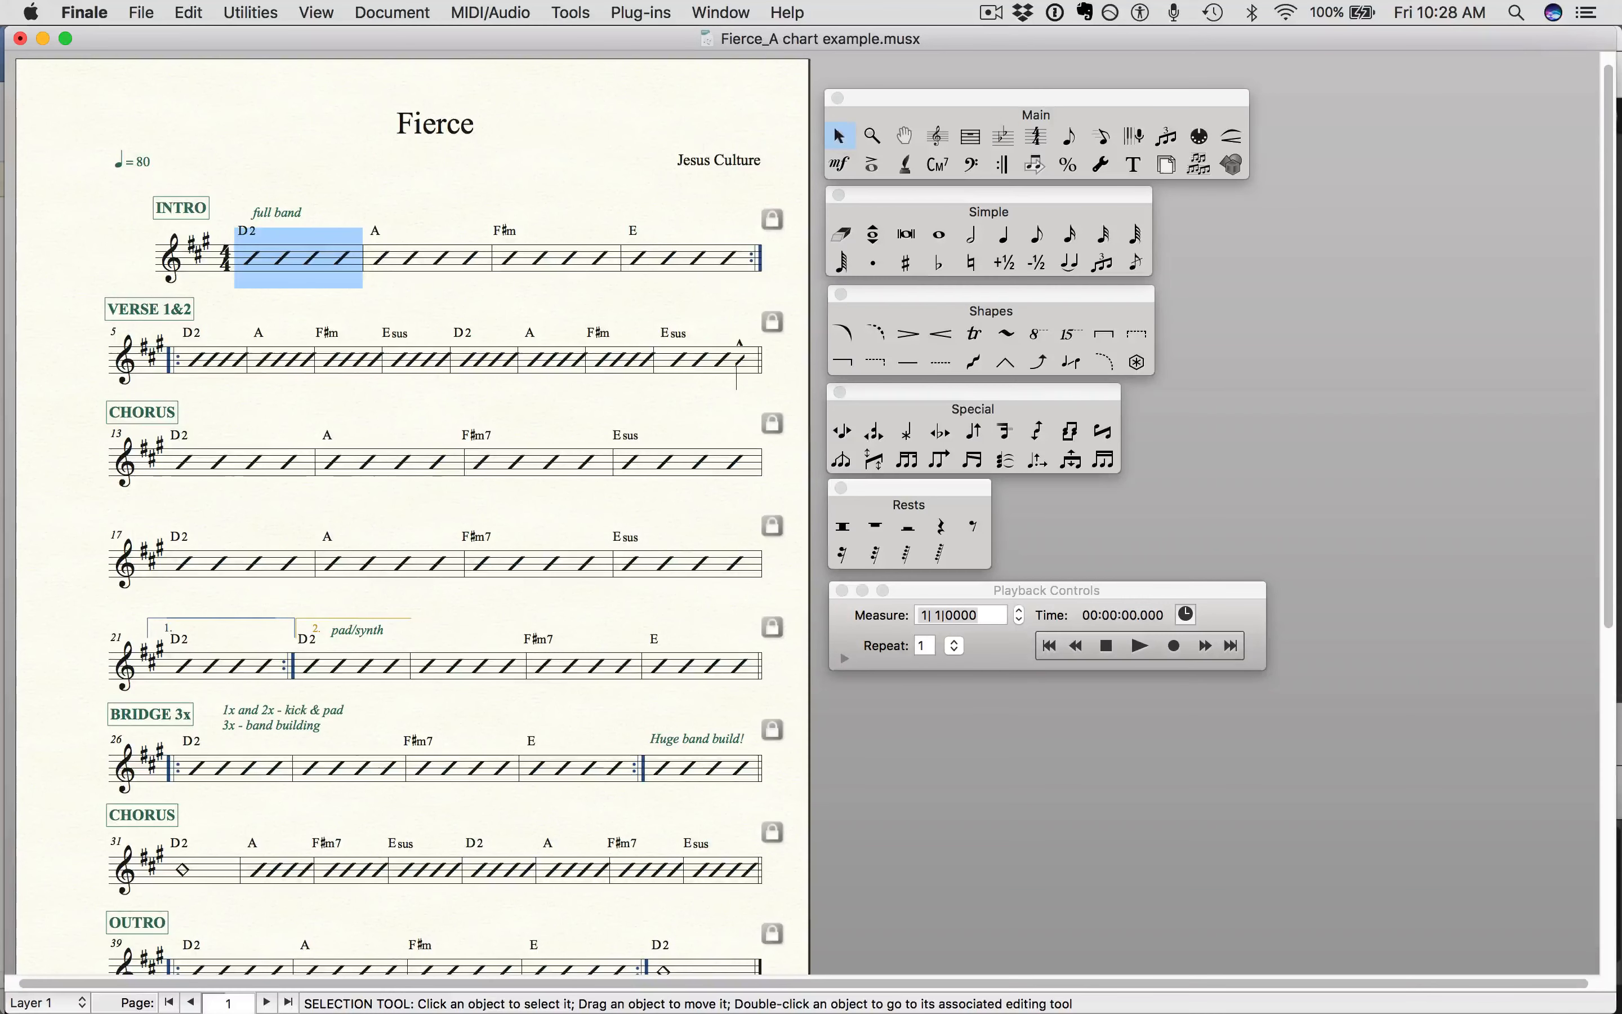
pyautogui.press('Escape')
# Move the "1x and 2x - kick & pad" expression in the bridge closer to the BRIDGE 3x rehearsal mark
pyautogui.click(276, 719)
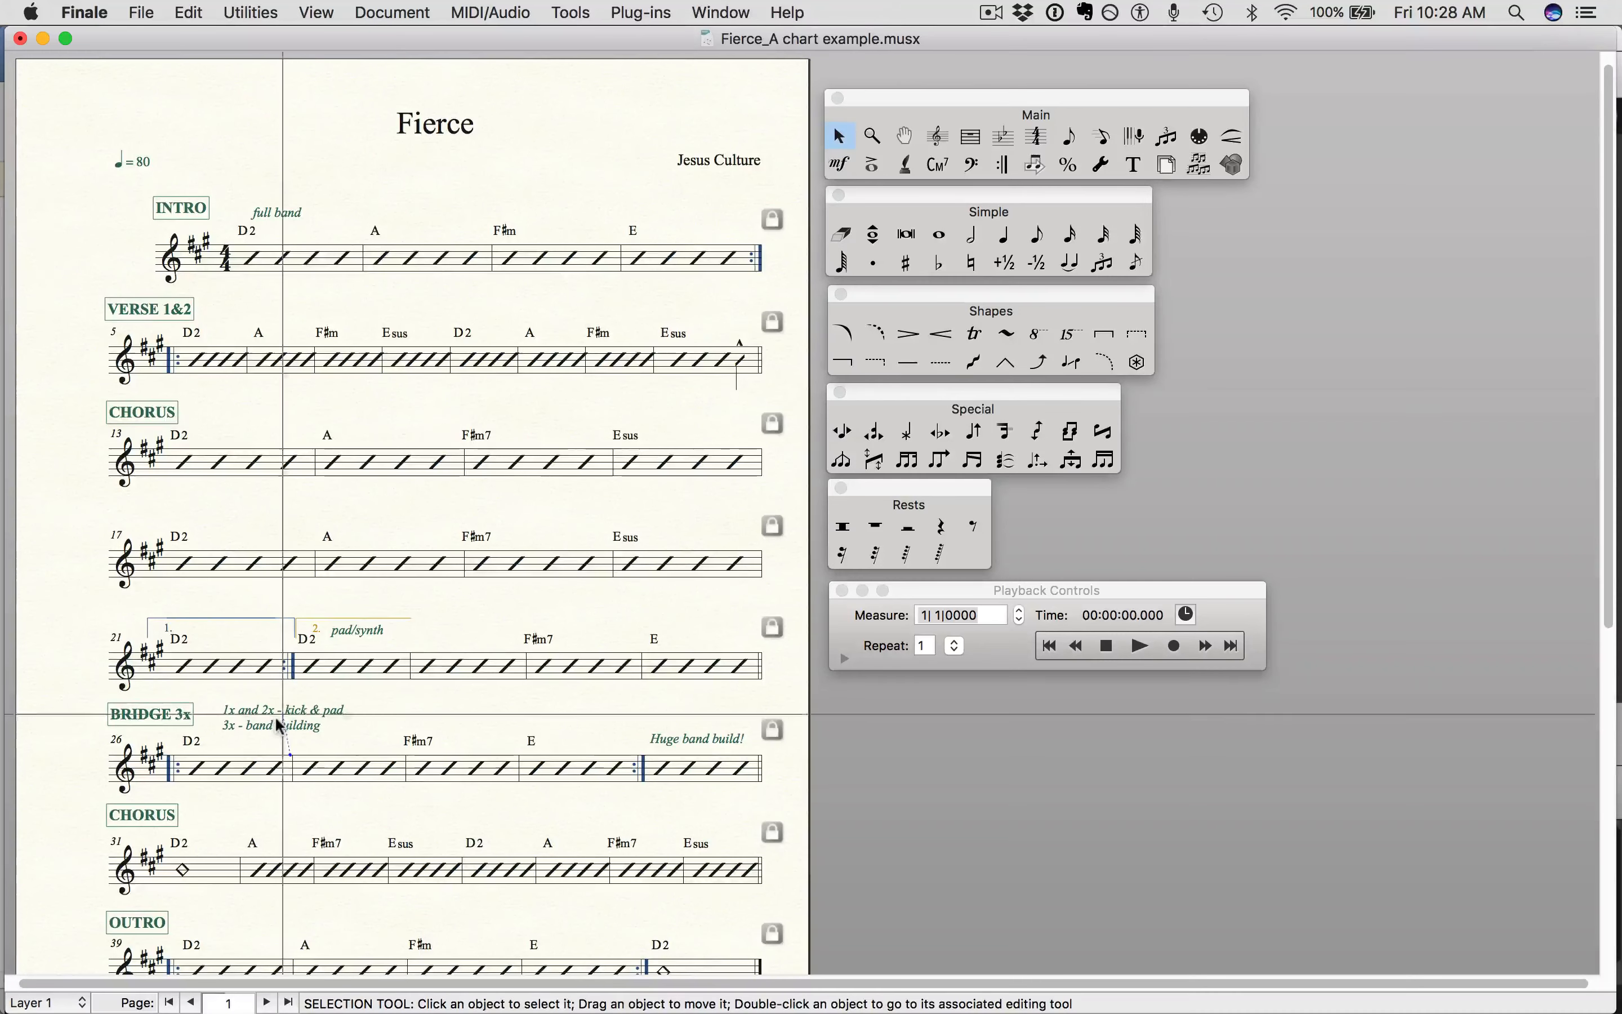
pyautogui.doubleClick(279, 725)
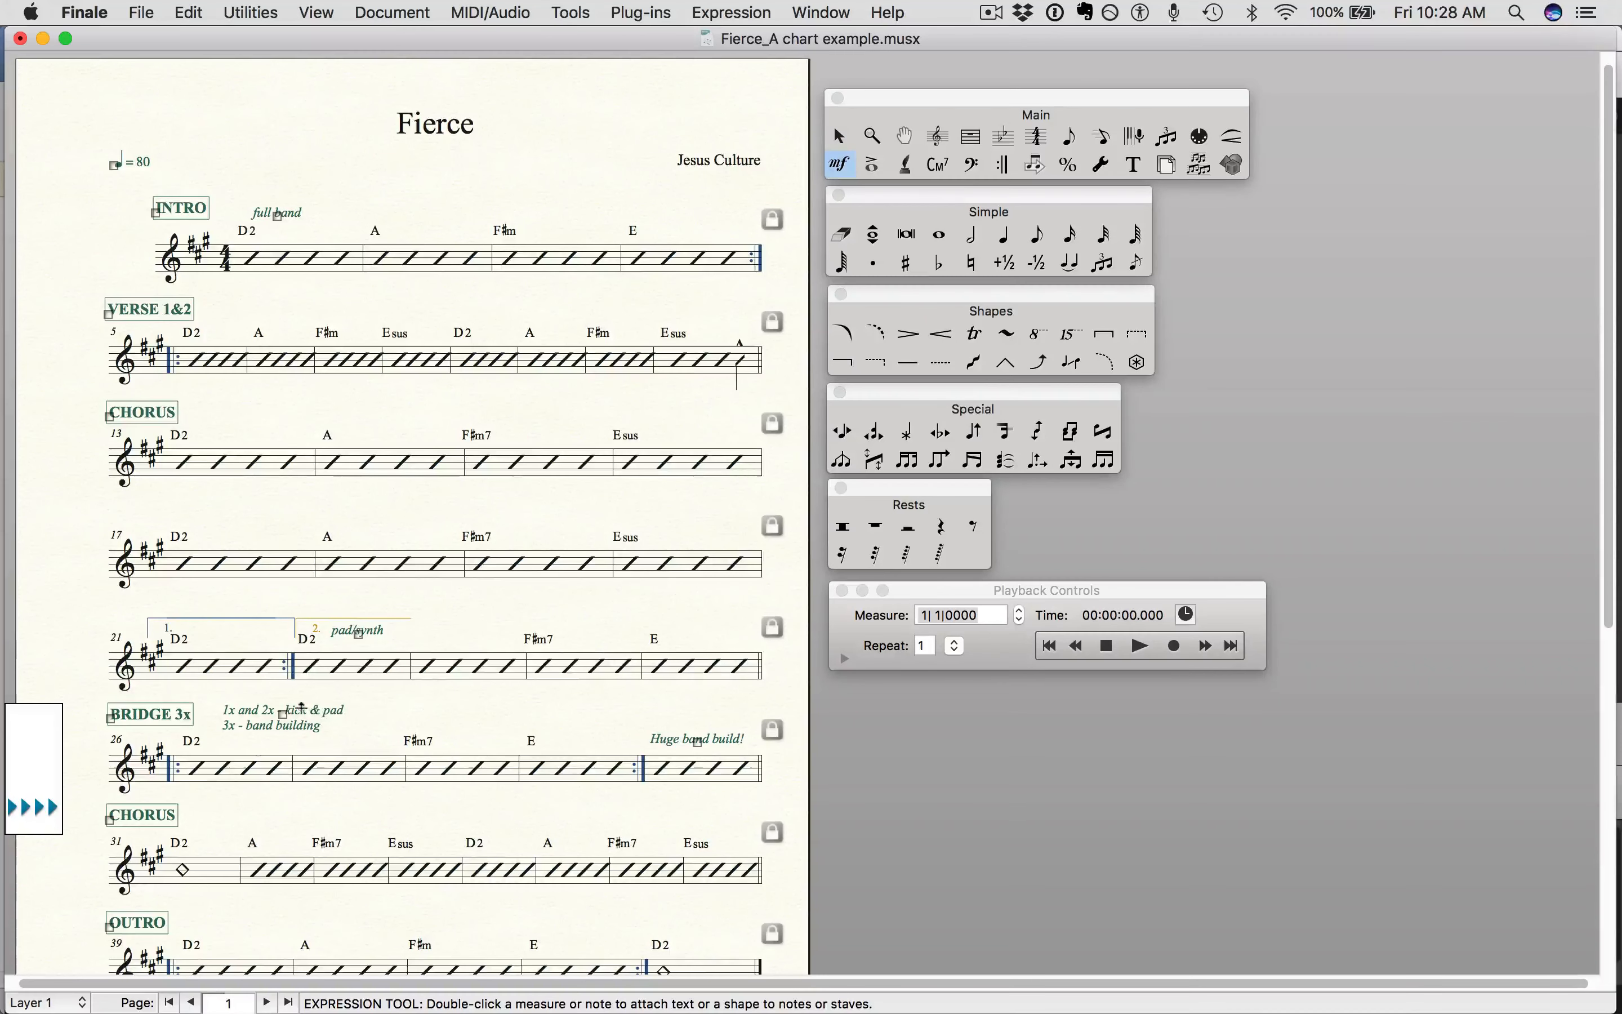
pyautogui.moveTo(290, 714); pyautogui.dragTo(267, 714)
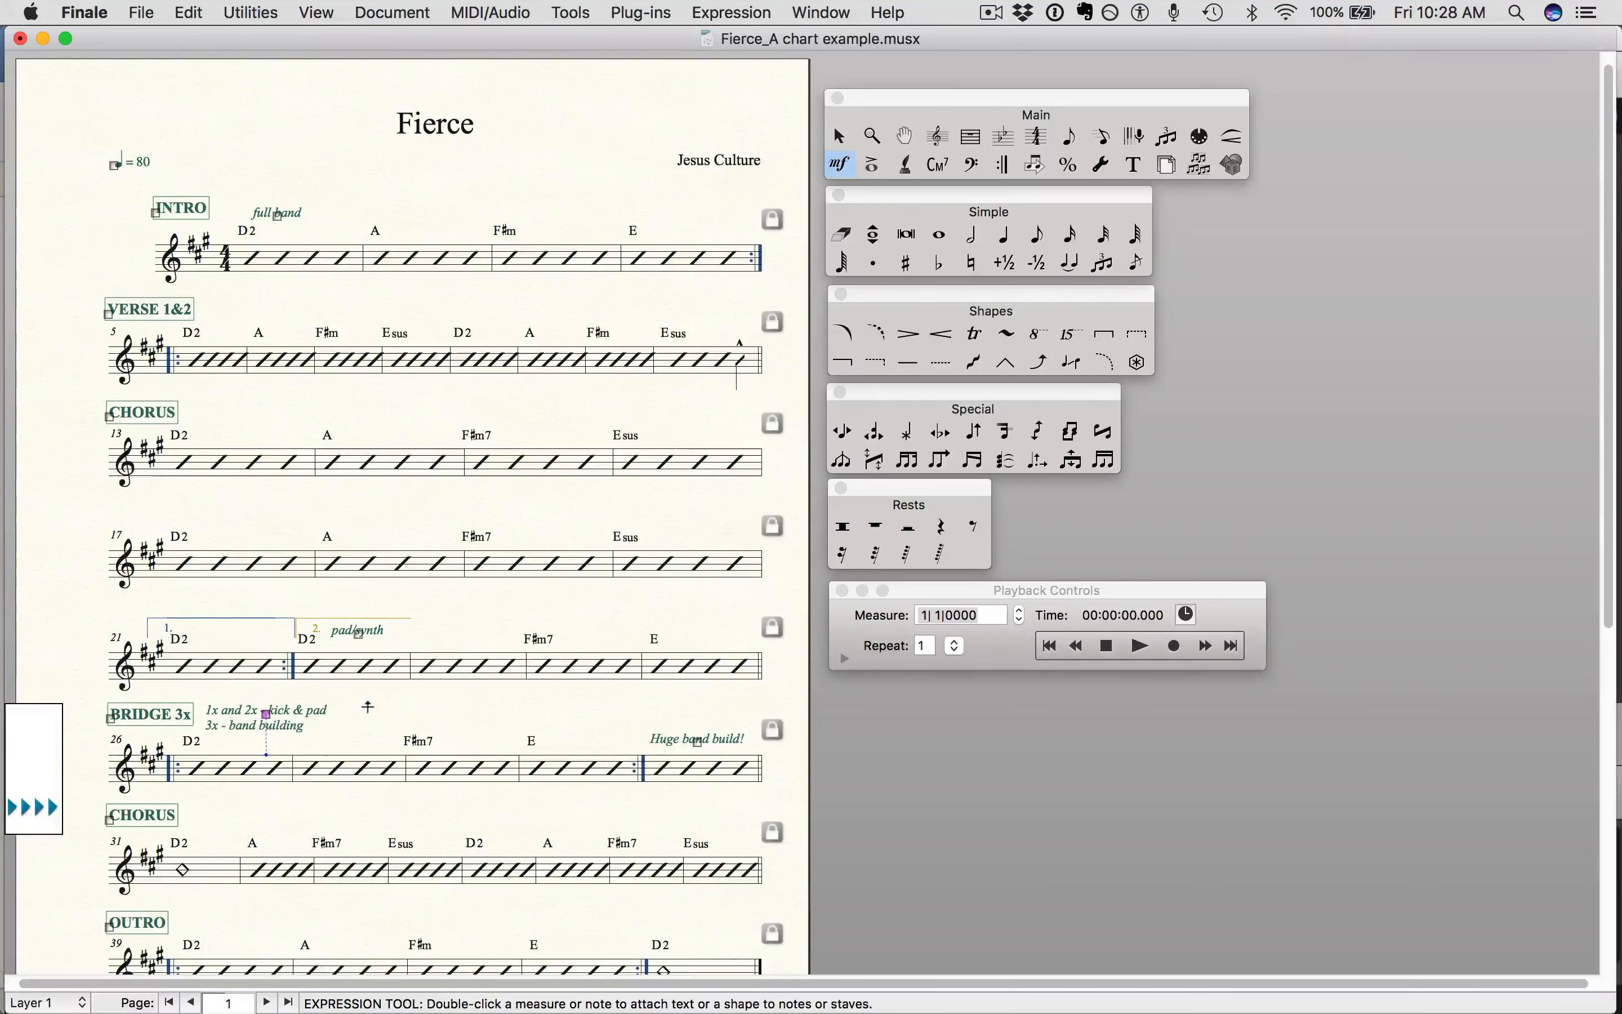
pyautogui.scroll(-2, 421, 712)
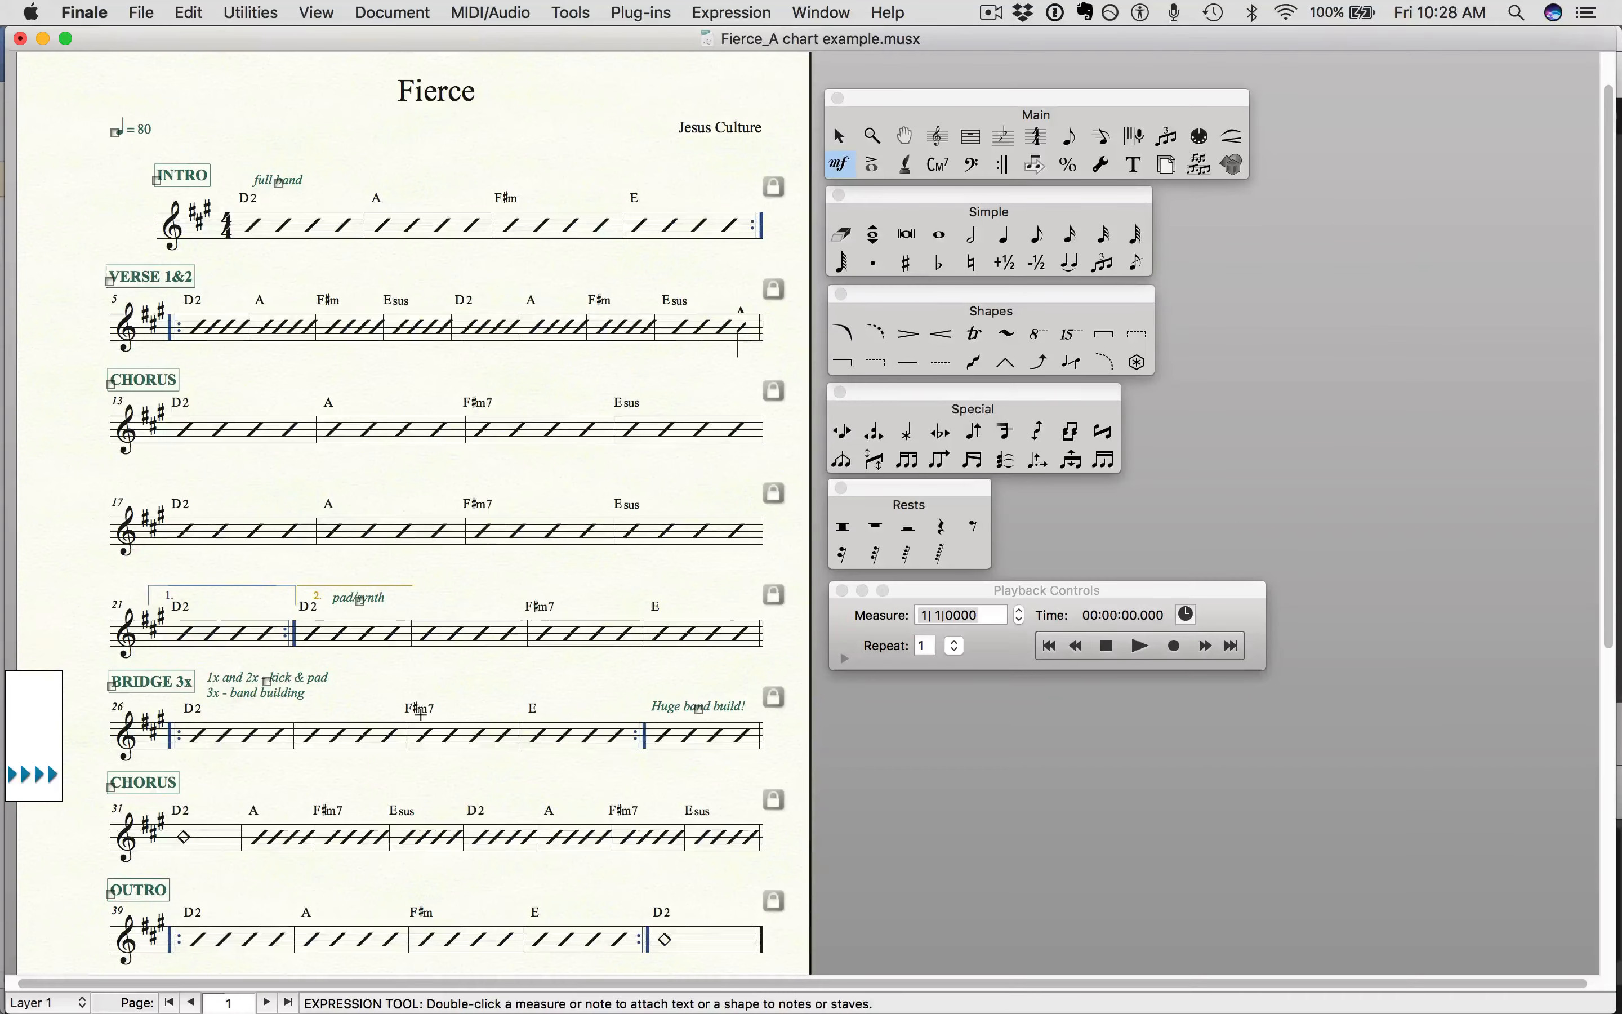